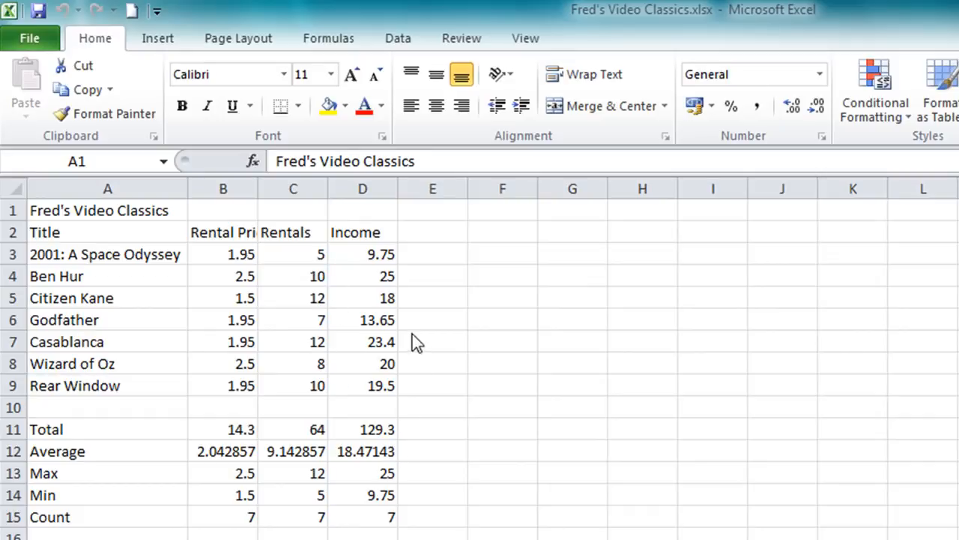
Step: Inspect the formulas behind the first film's Income and the Total, Average and Max cells of the Income column
click(375, 261)
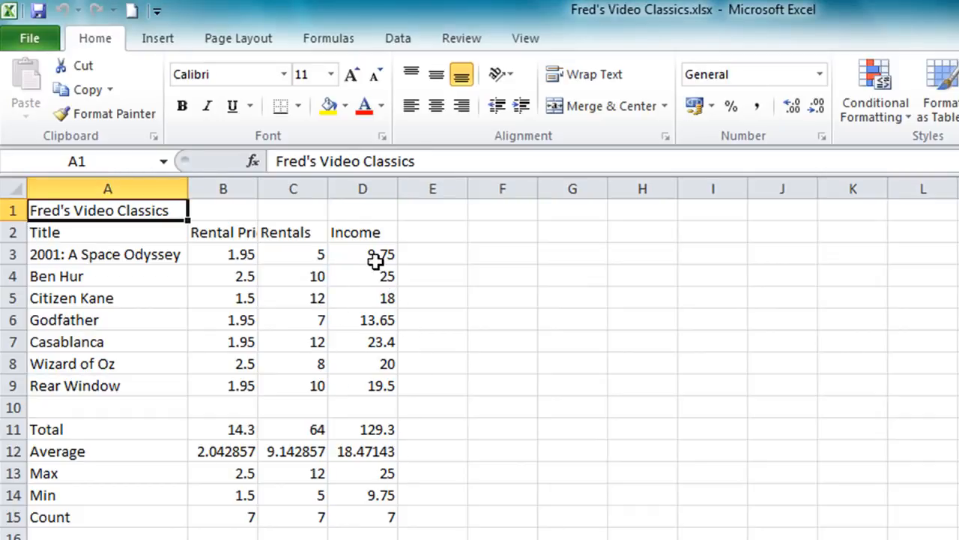
click(376, 261)
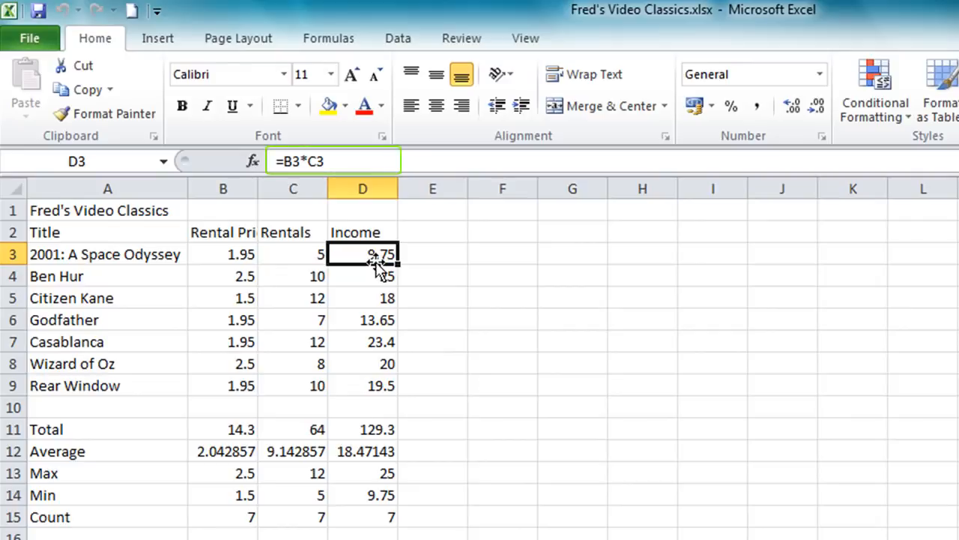
click(373, 429)
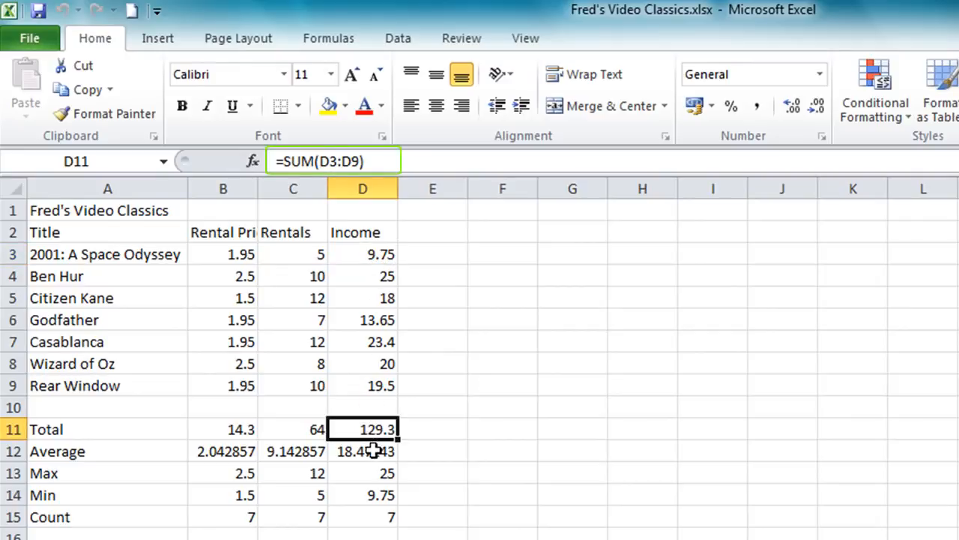
click(373, 450)
click(374, 477)
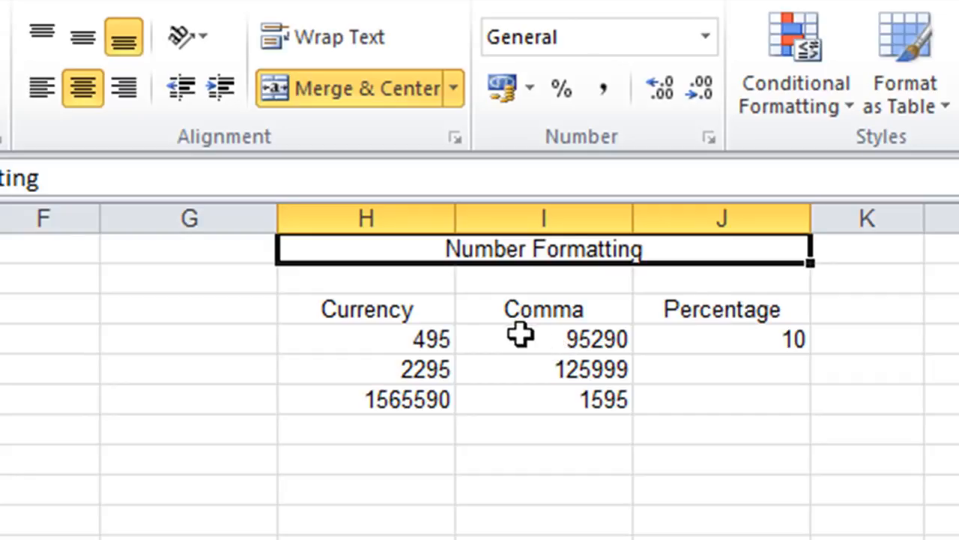
Step: Apply the Accounting number format in pounds to the first value in the Currency column, cell H4
click(401, 345)
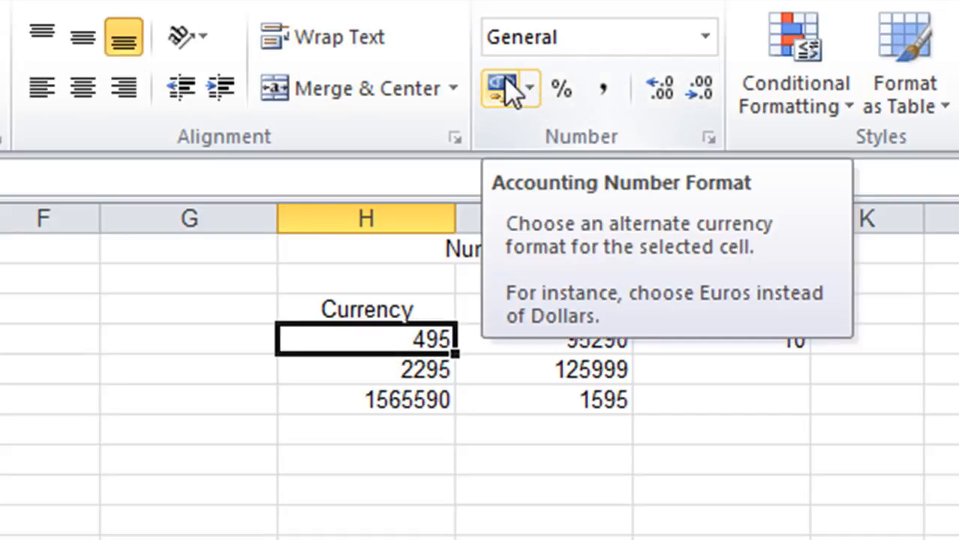
click(500, 86)
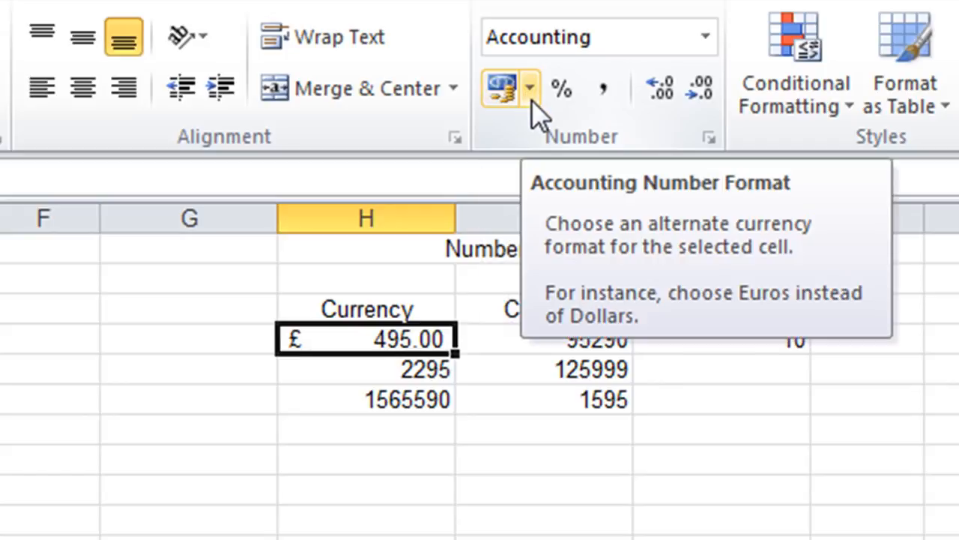
Step: Examine the currency symbols available among the additional accounting formats for H4, and leave the dialog without changing anything
click(531, 99)
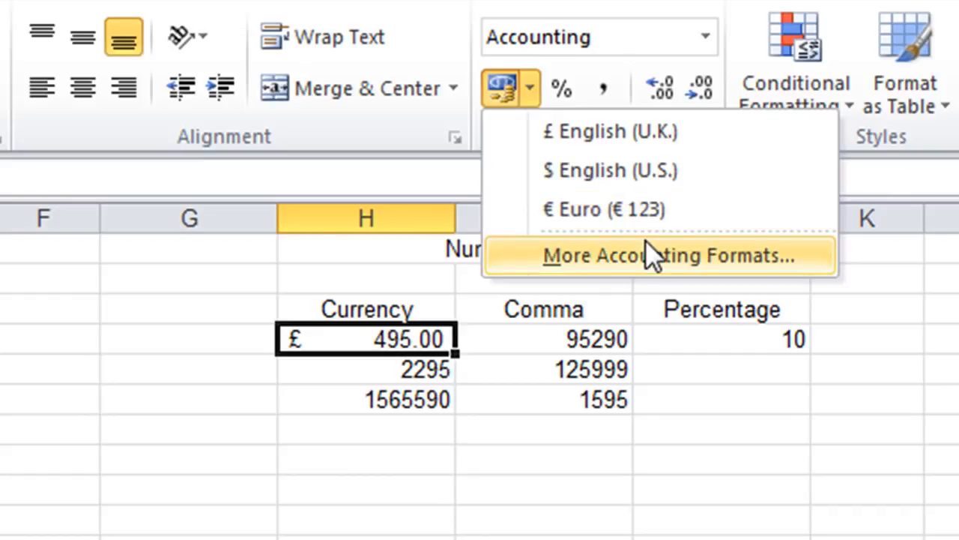
click(764, 257)
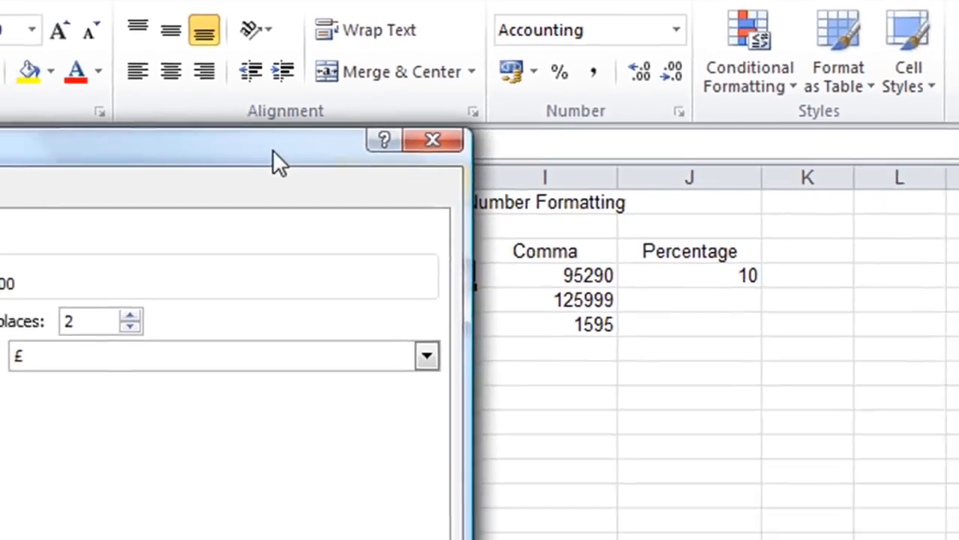
drag(273, 158, 735, 146)
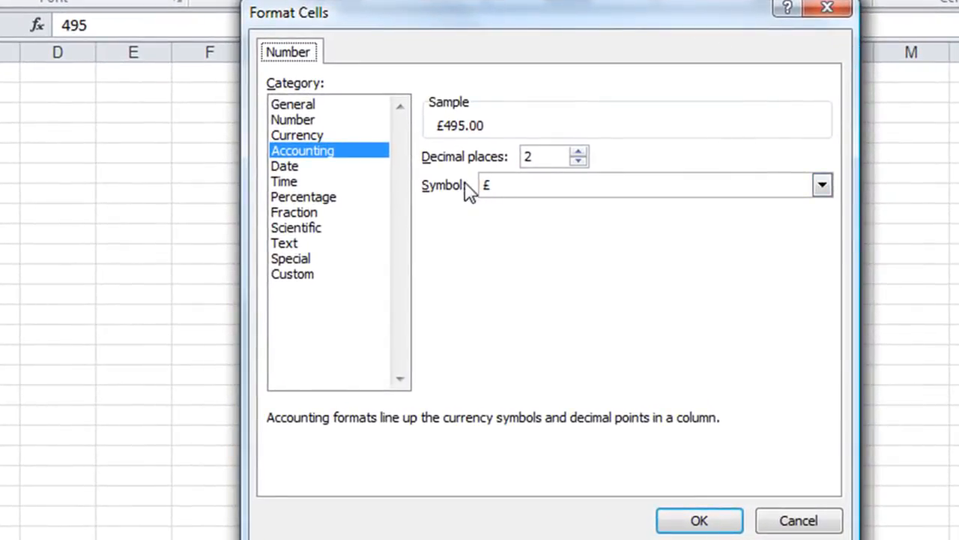
click(828, 188)
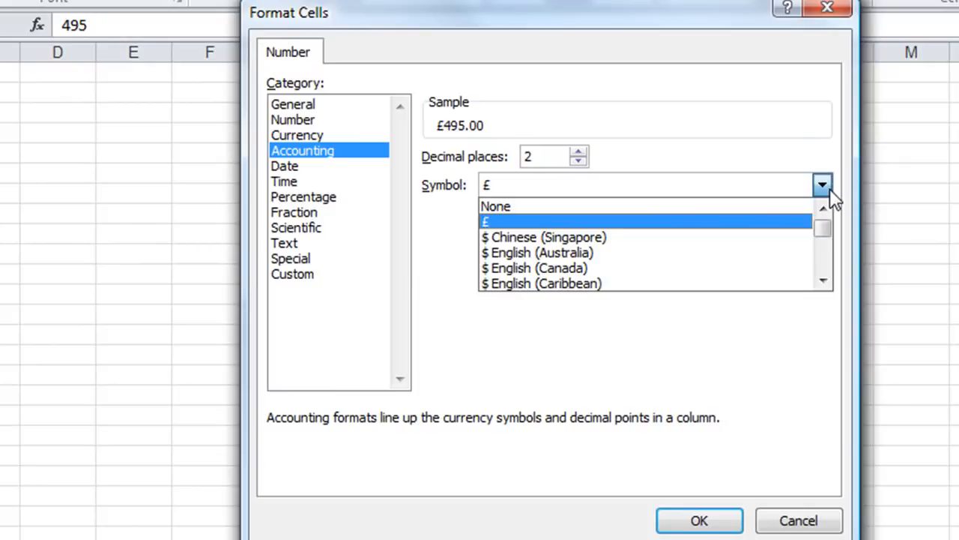
click(823, 277)
click(823, 277)
click(822, 279)
click(823, 279)
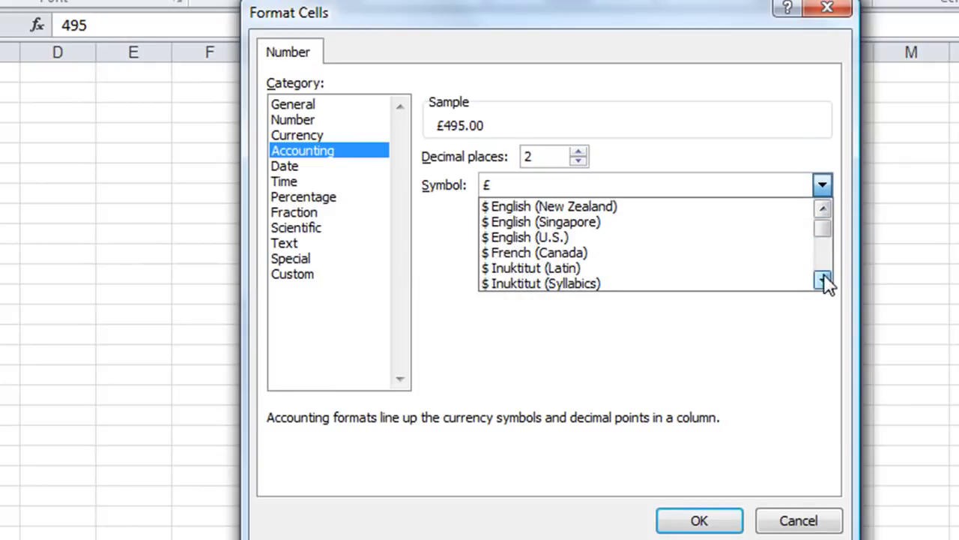
click(823, 279)
click(822, 278)
click(823, 279)
double_click(823, 279)
click(823, 279)
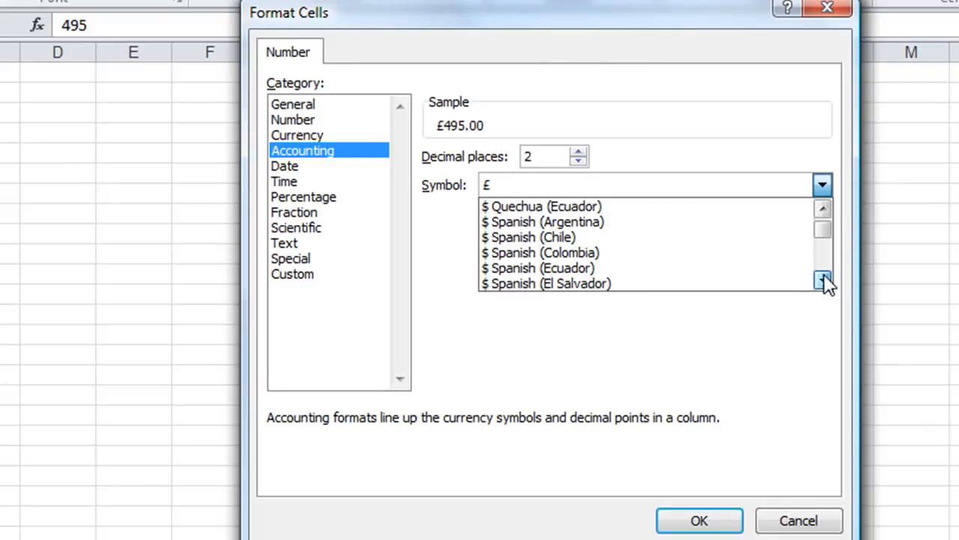
double_click(823, 279)
double_click(823, 279)
click(823, 279)
click(823, 279)
double_click(823, 279)
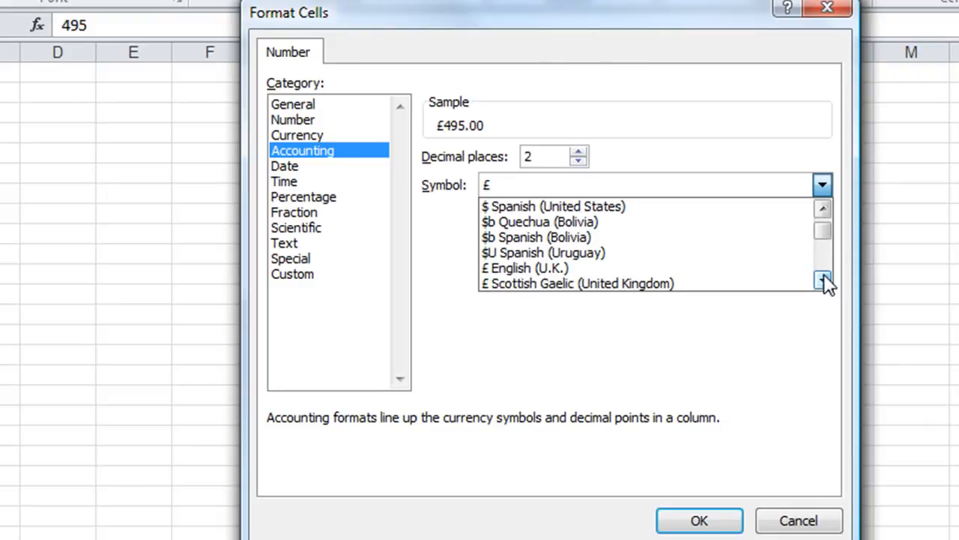
click(796, 522)
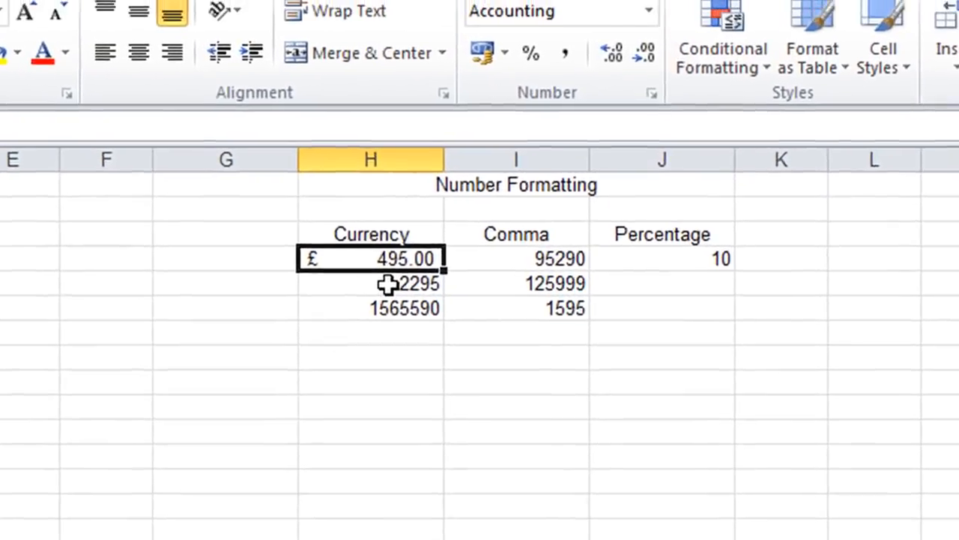
Step: Format the second value in the Currency column, cell H5, with the Currency number format
click(439, 153)
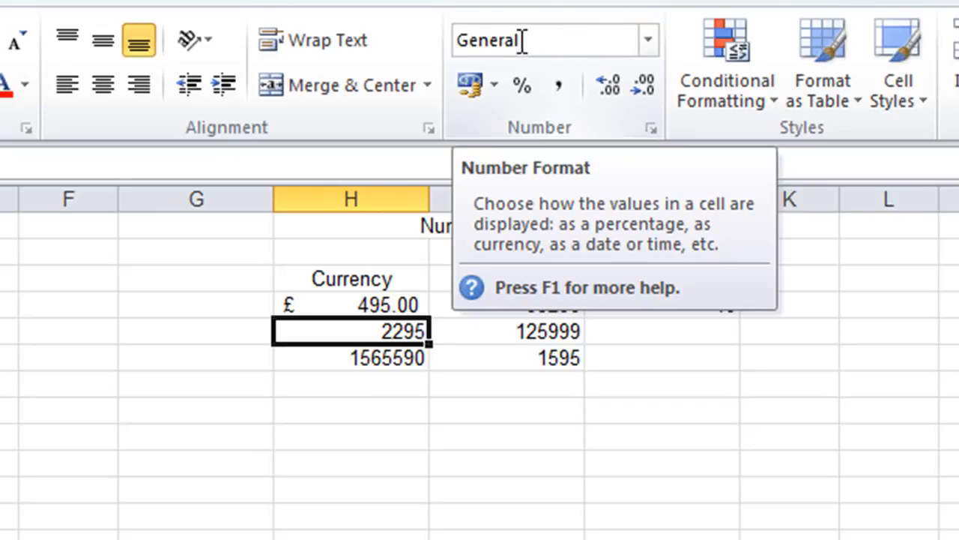
click(649, 41)
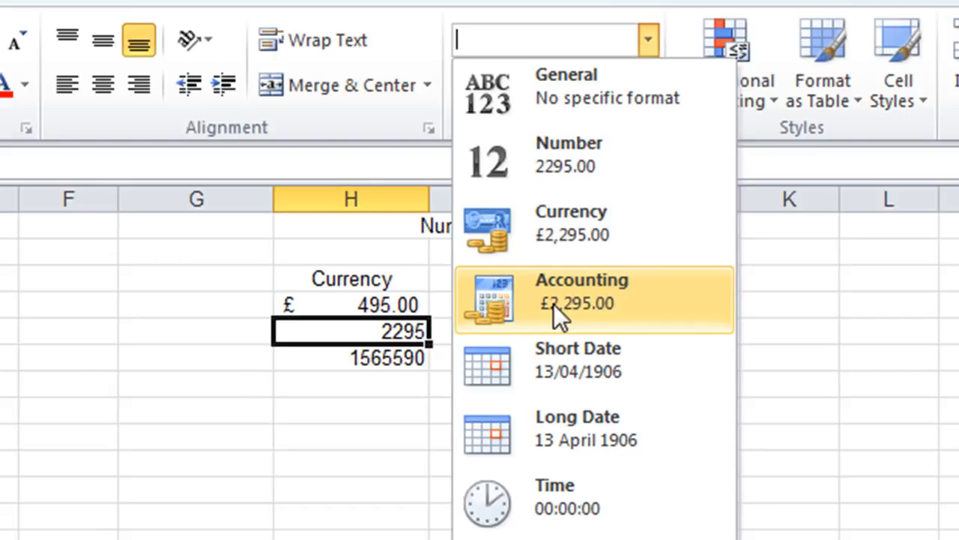
click(582, 229)
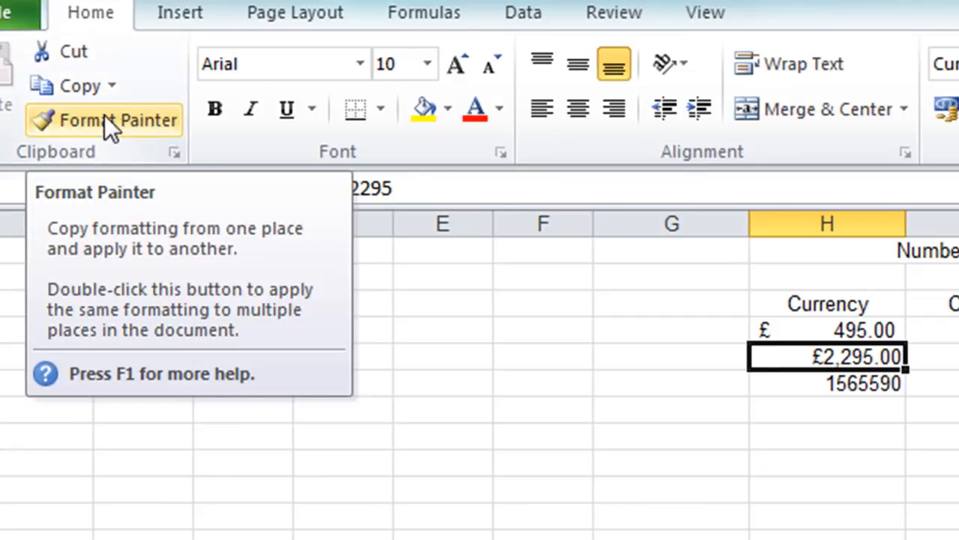
Step: Copy the formatting of H5 to H6 with Format Painter and reduce H6 to zero decimal places
click(104, 115)
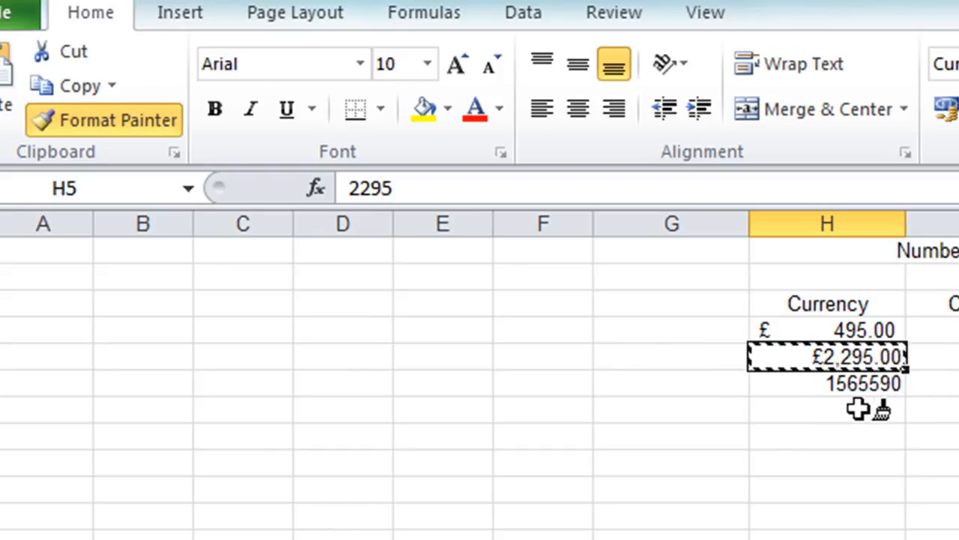
click(818, 382)
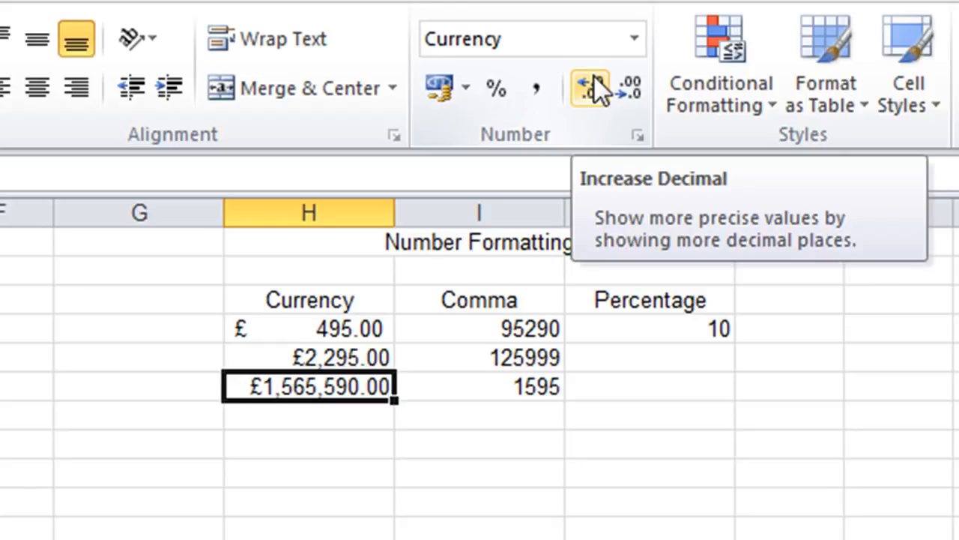
click(633, 88)
click(633, 88)
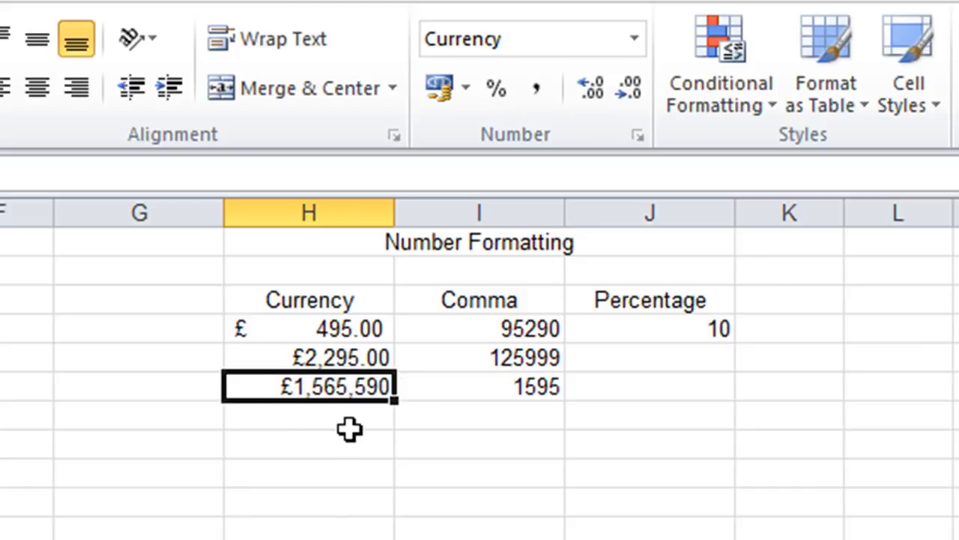
Step: Apply Comma Style to the first value in the Comma column, cell I4
click(478, 328)
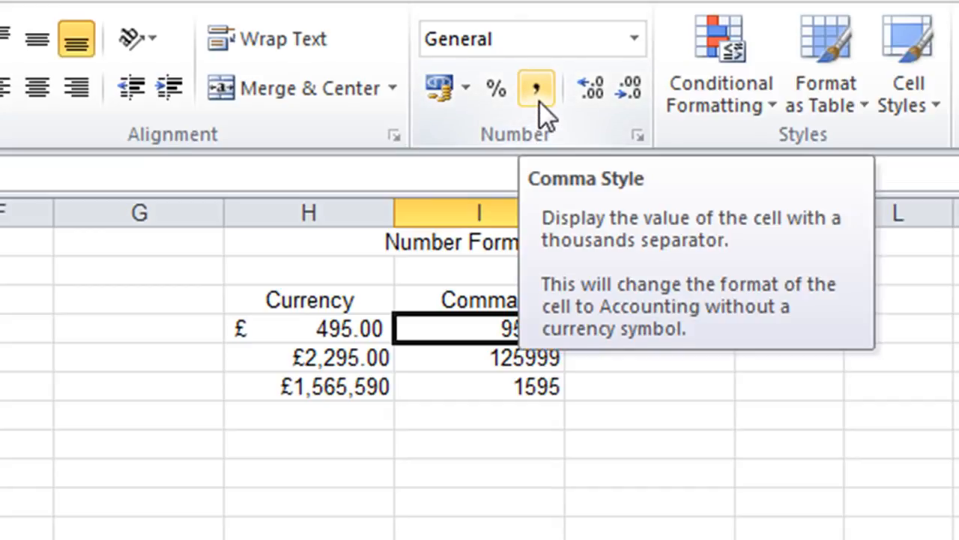
click(536, 90)
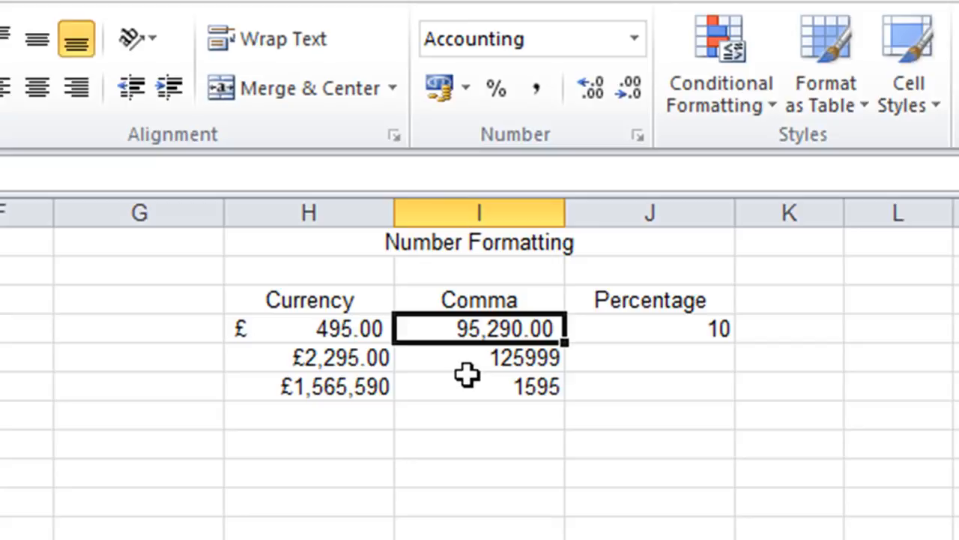
Step: Format I5 as Number with the 1000 separator and 0 decimal places, and copy that formatting to I6
click(508, 358)
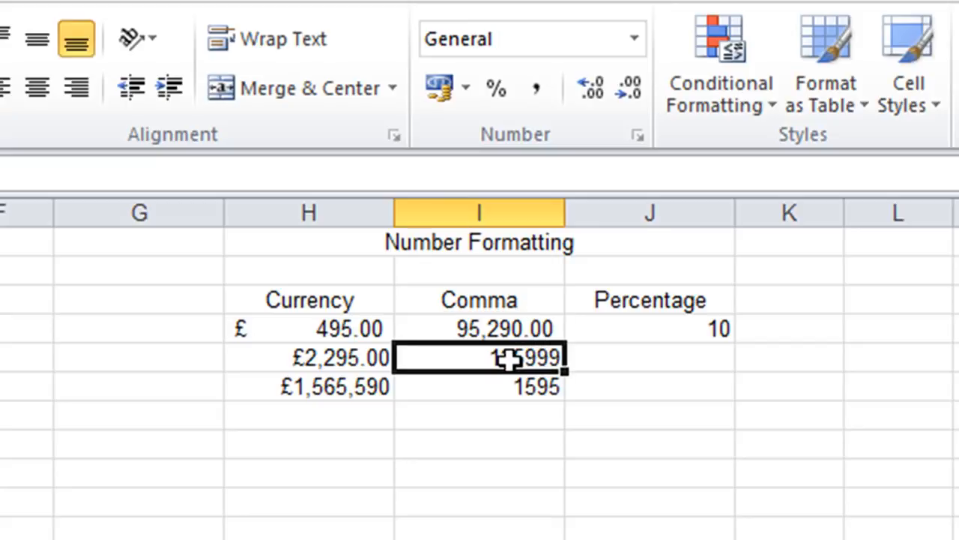
click(633, 40)
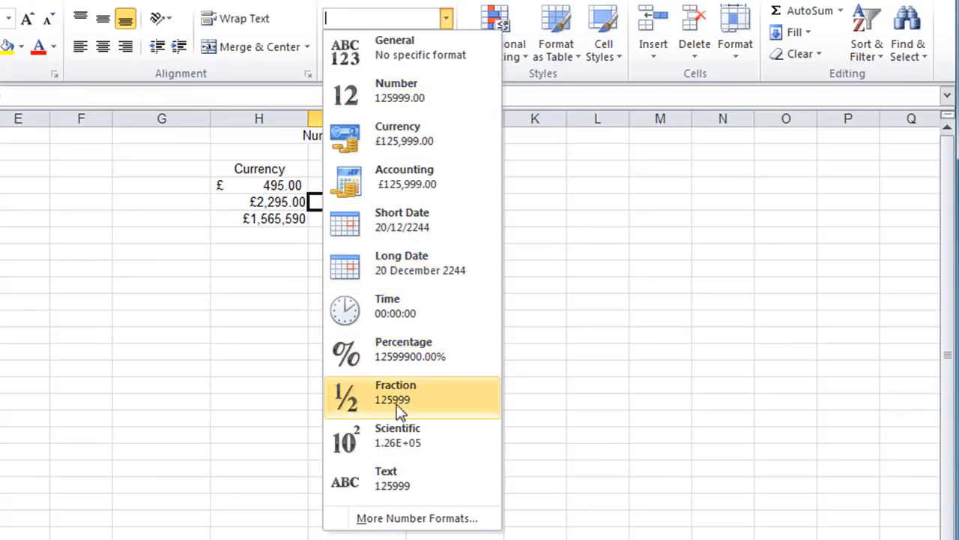
click(401, 525)
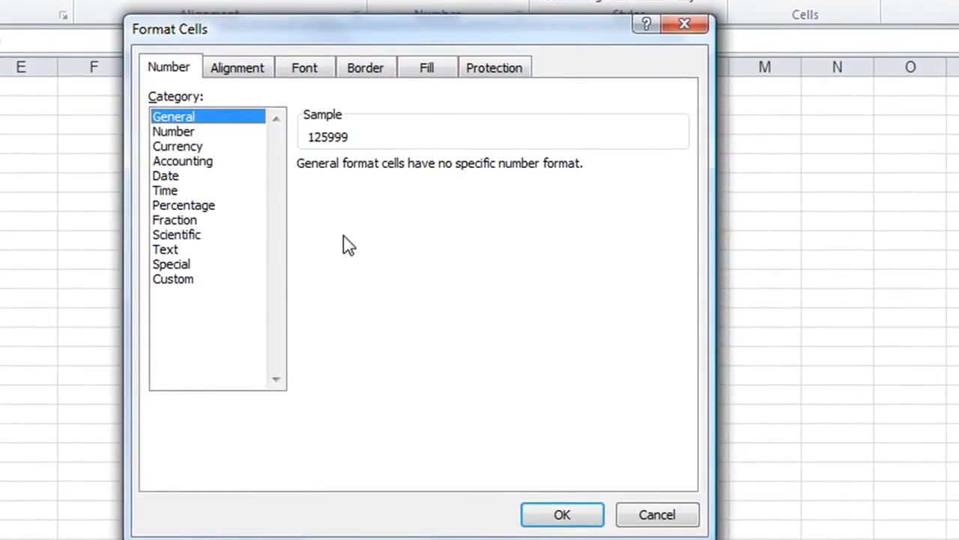
click(186, 133)
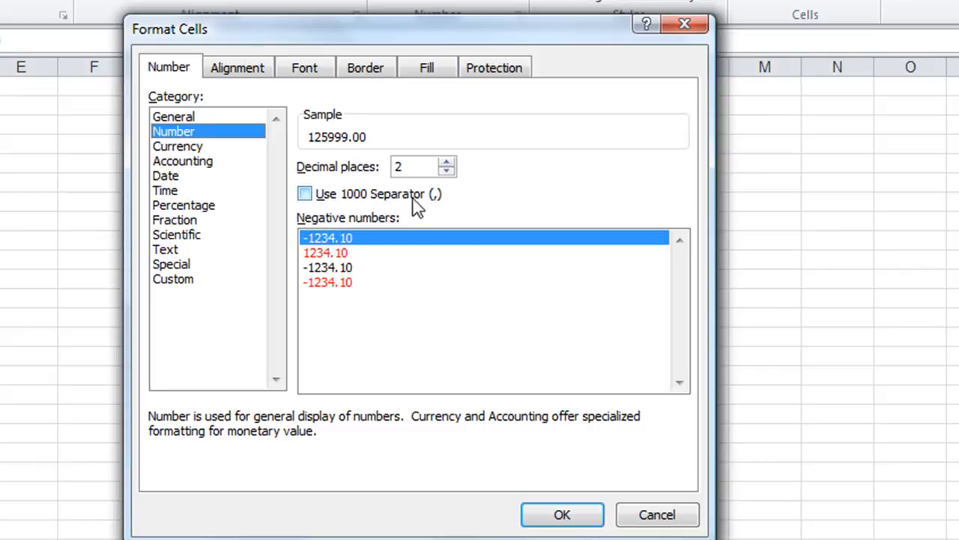
click(305, 195)
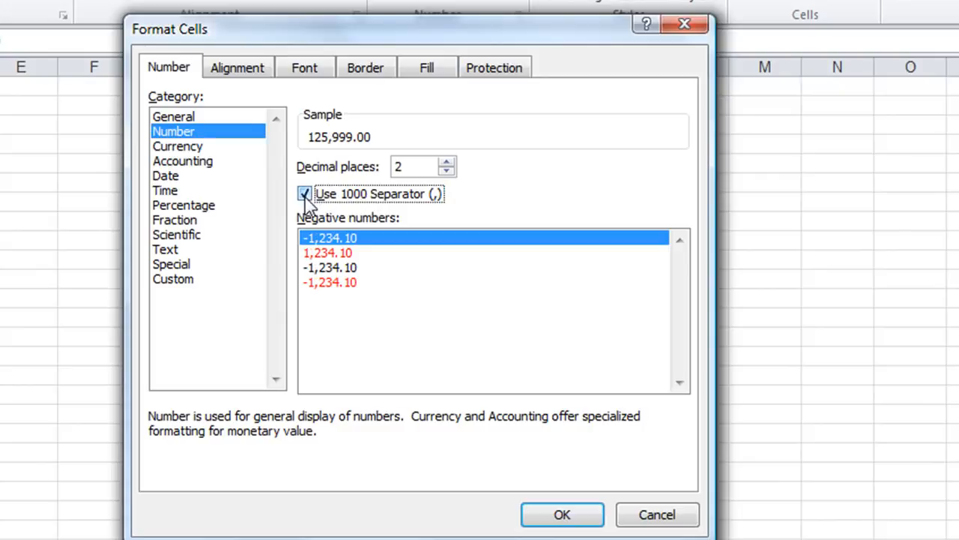
click(446, 171)
click(446, 171)
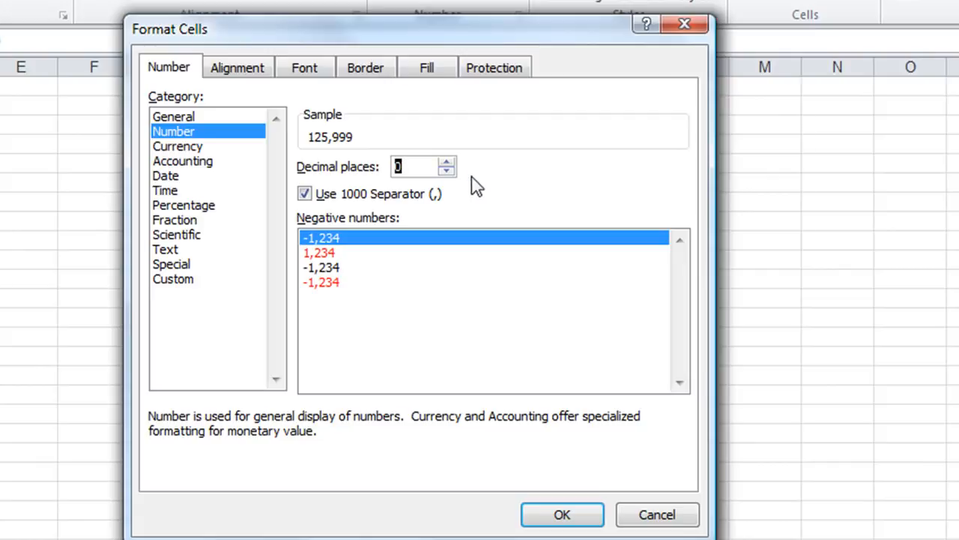
click(574, 513)
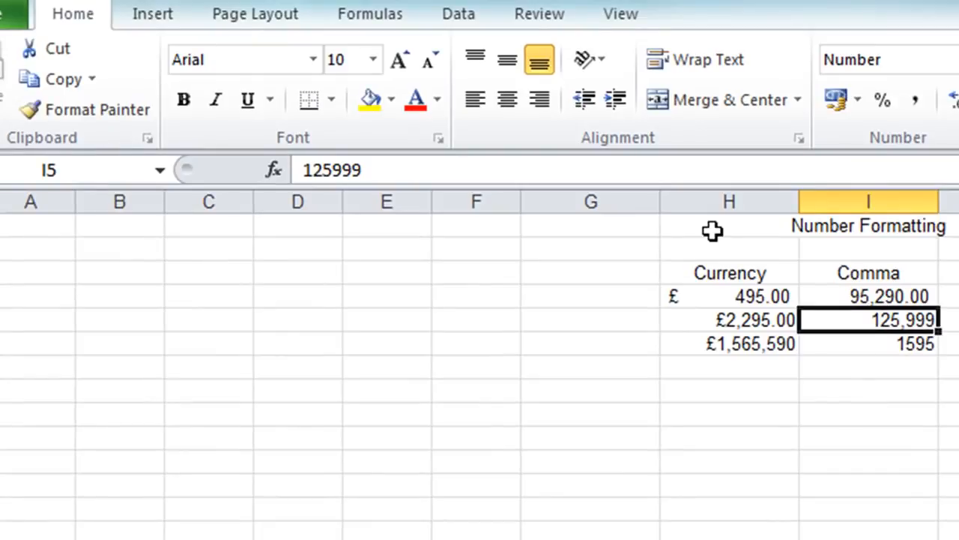
click(114, 106)
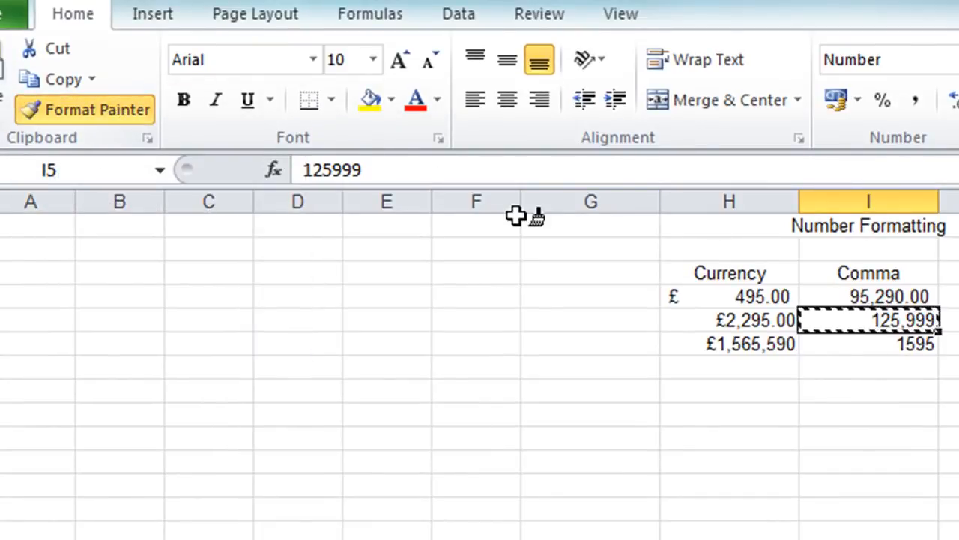
click(896, 343)
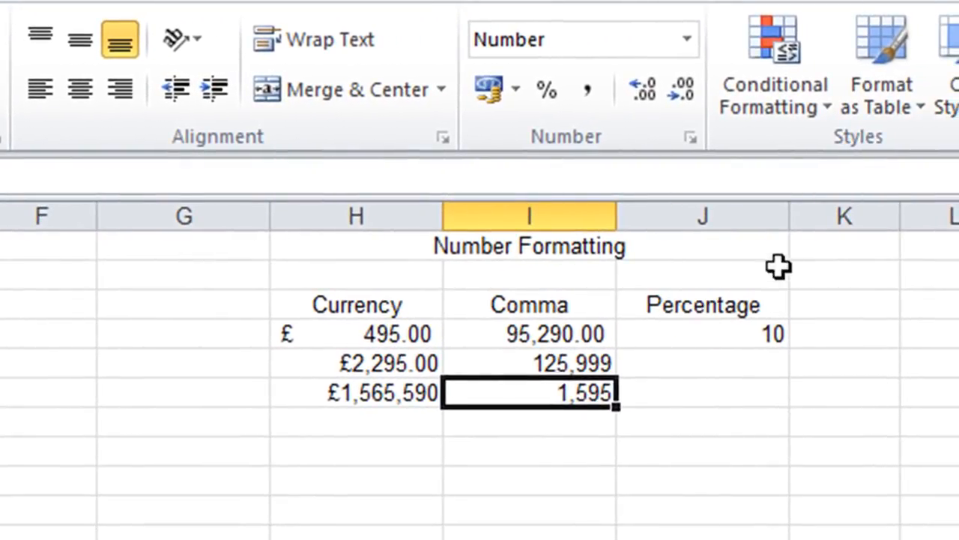
Step: Apply the Percentage style to the value under the Percentage heading, cell J4
click(708, 339)
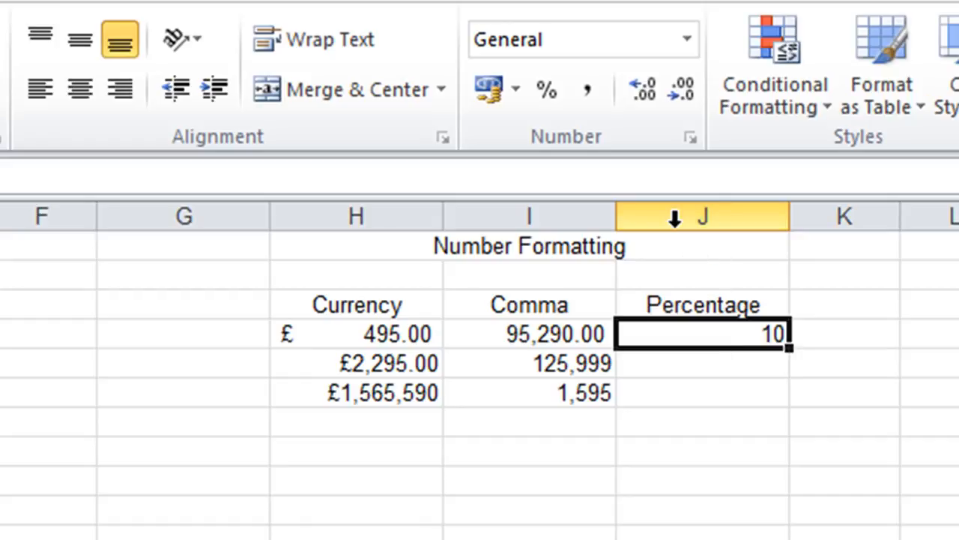
click(545, 96)
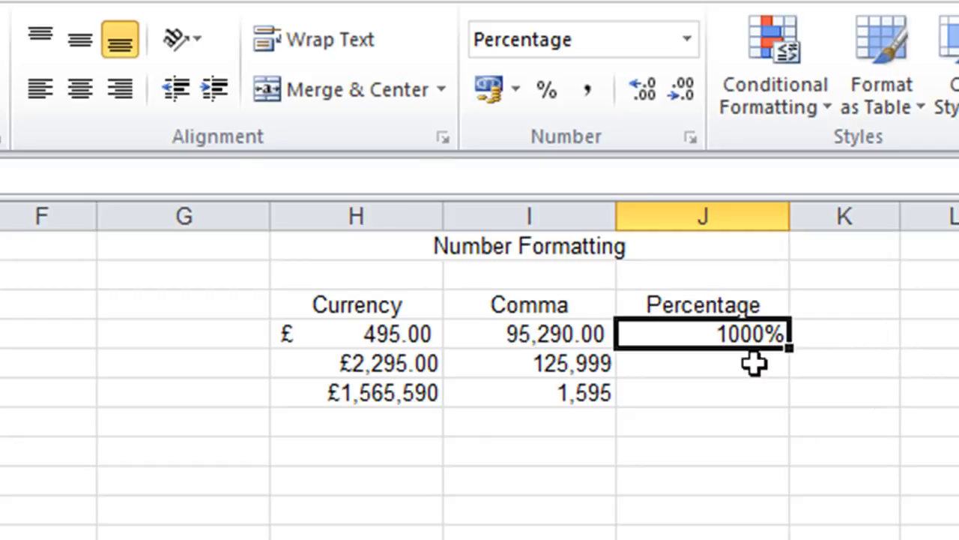
Step: Enter 1 in cell J5 under the Percentage heading and apply the Percentage style to it
click(718, 369)
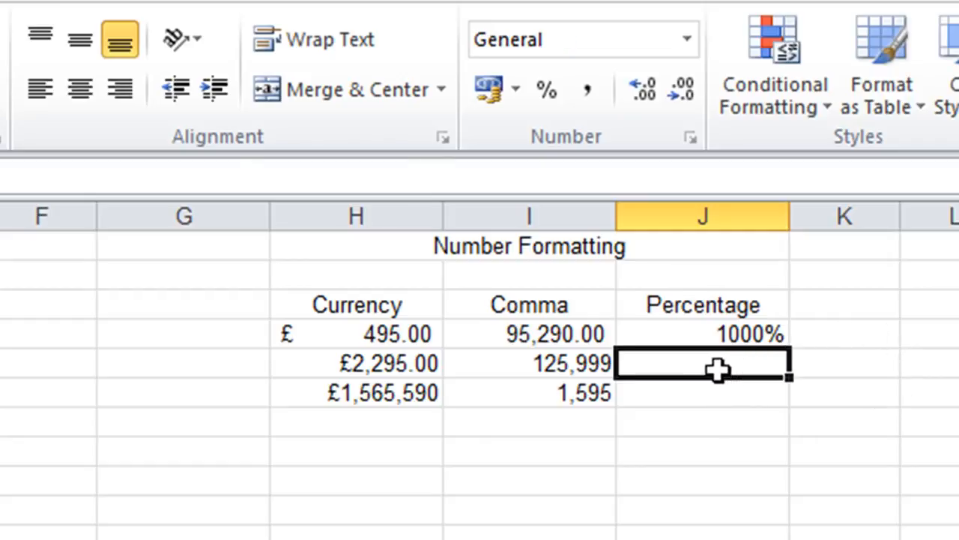
text(1)
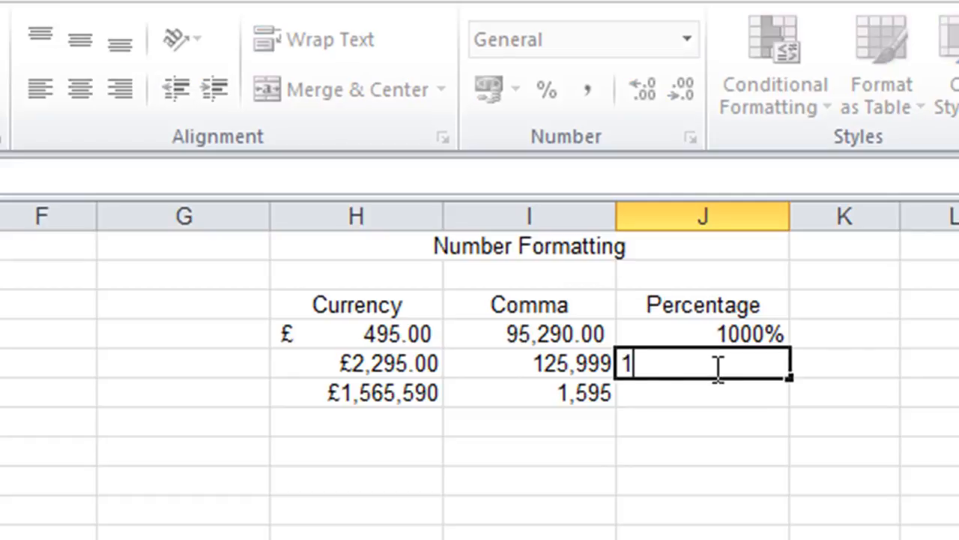
key(Return)
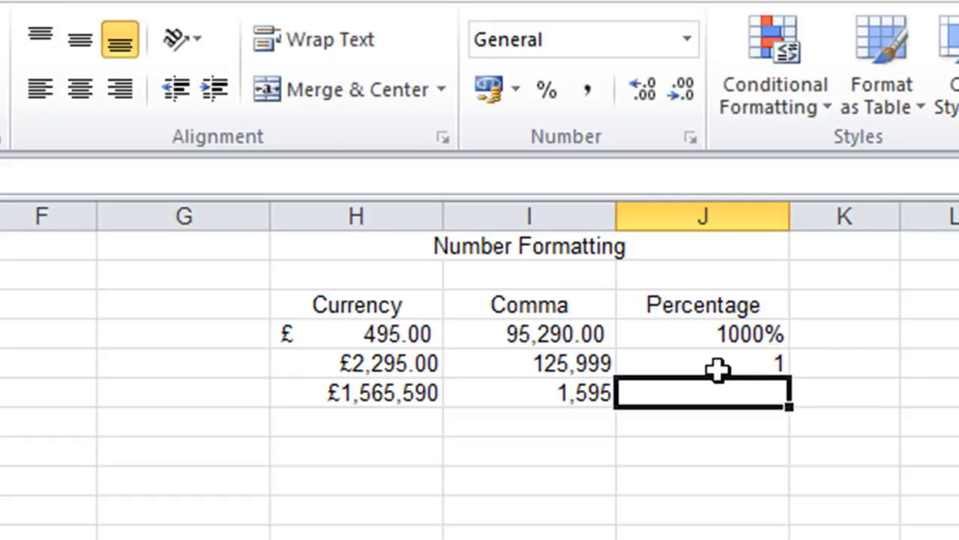
click(718, 369)
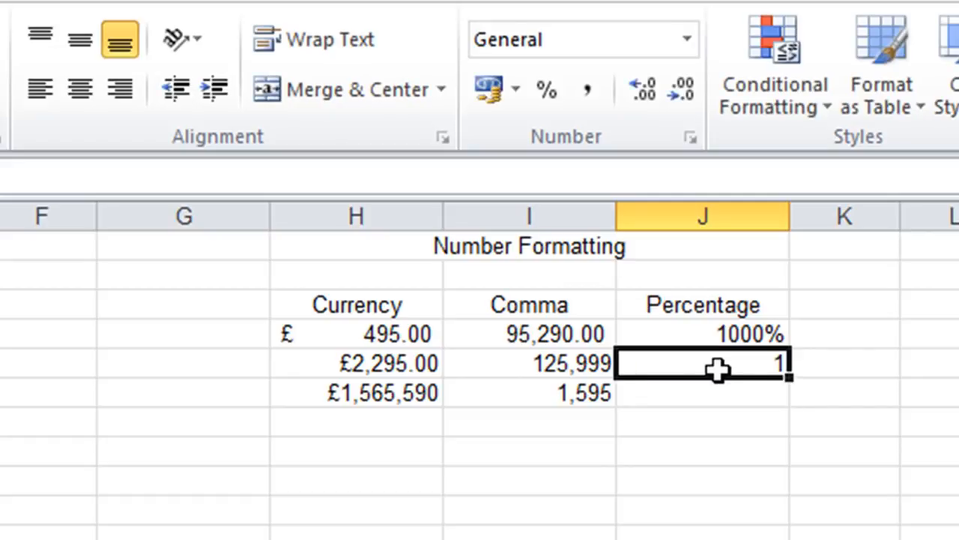
click(544, 92)
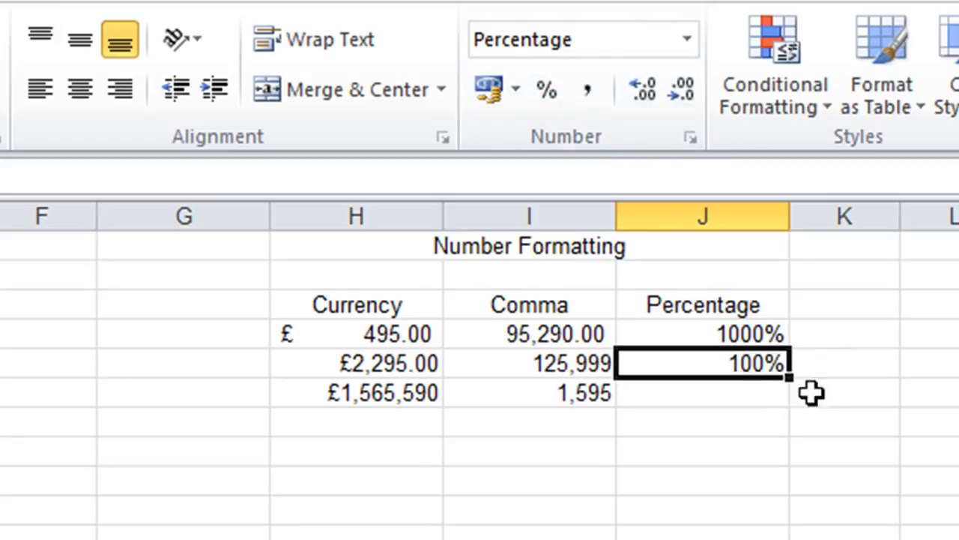
Step: Enter .1 in cell J6 and apply the Percentage style to it
click(742, 401)
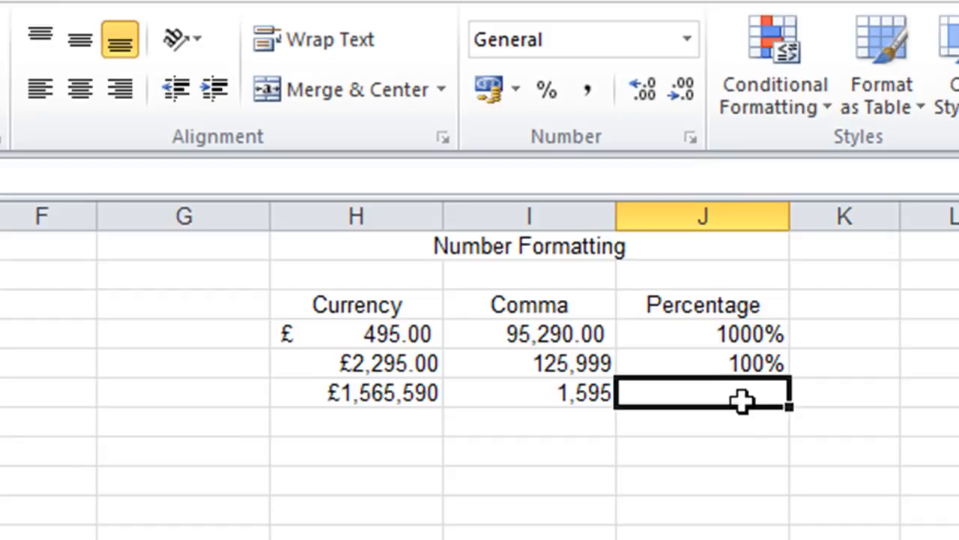
double_click(742, 401)
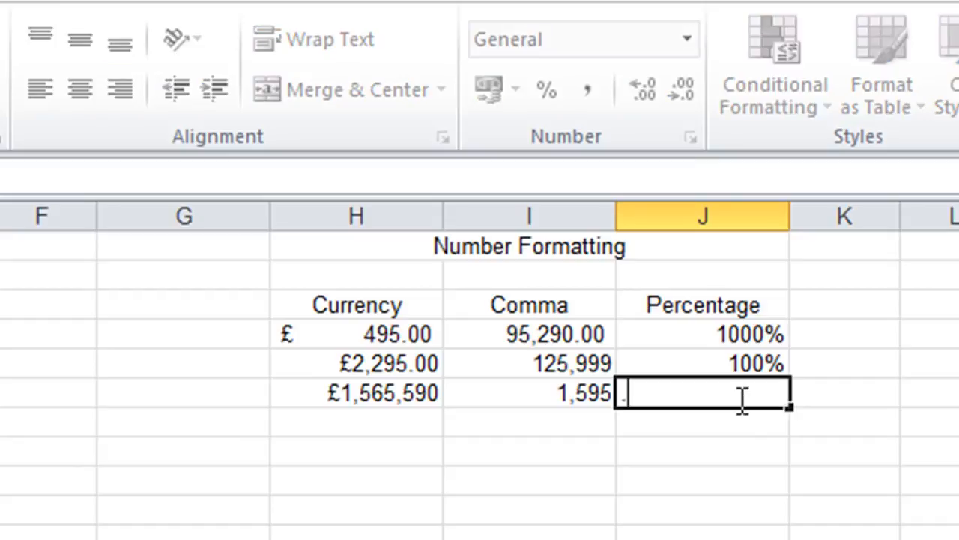
text(.1)
key(ctrl+Return)
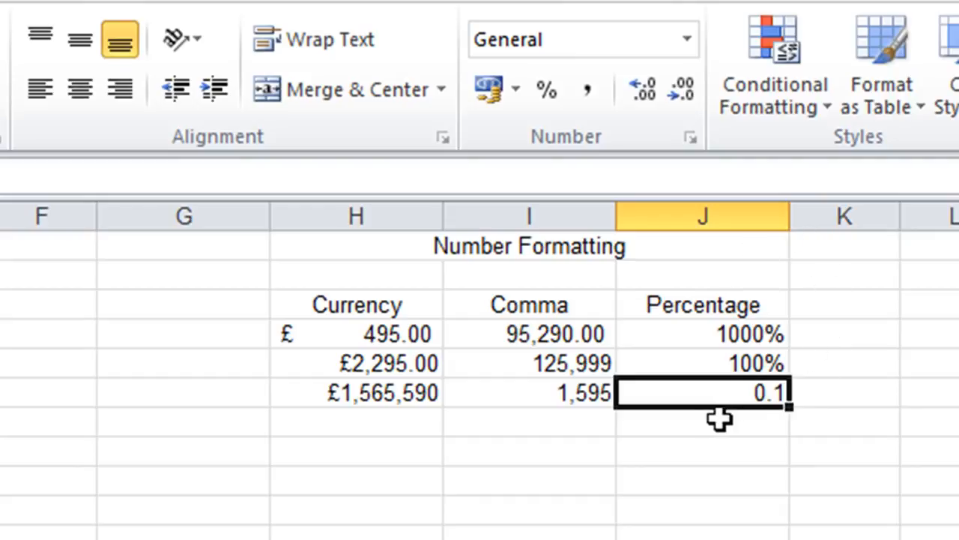
click(545, 90)
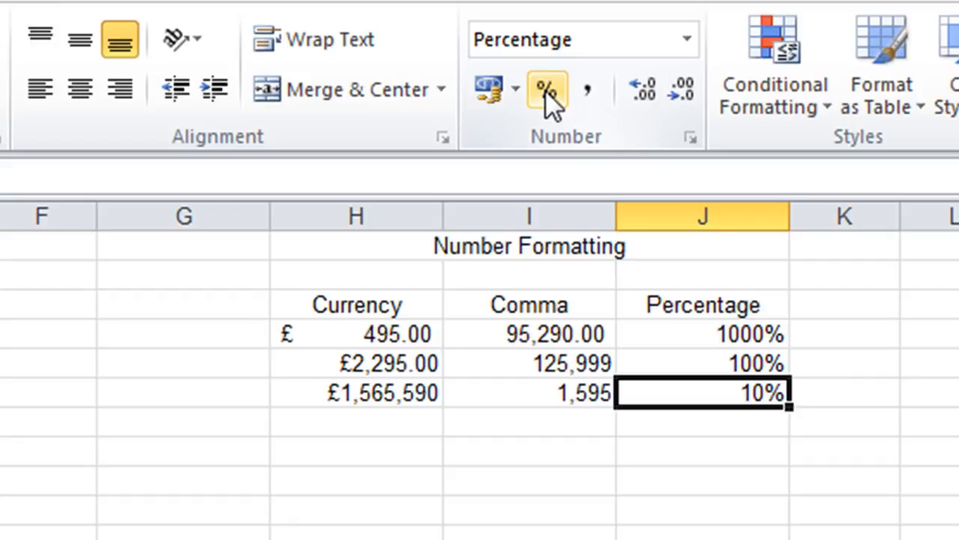
Step: Replace the first value under the Percentage heading, cell J4, with 10%
click(704, 332)
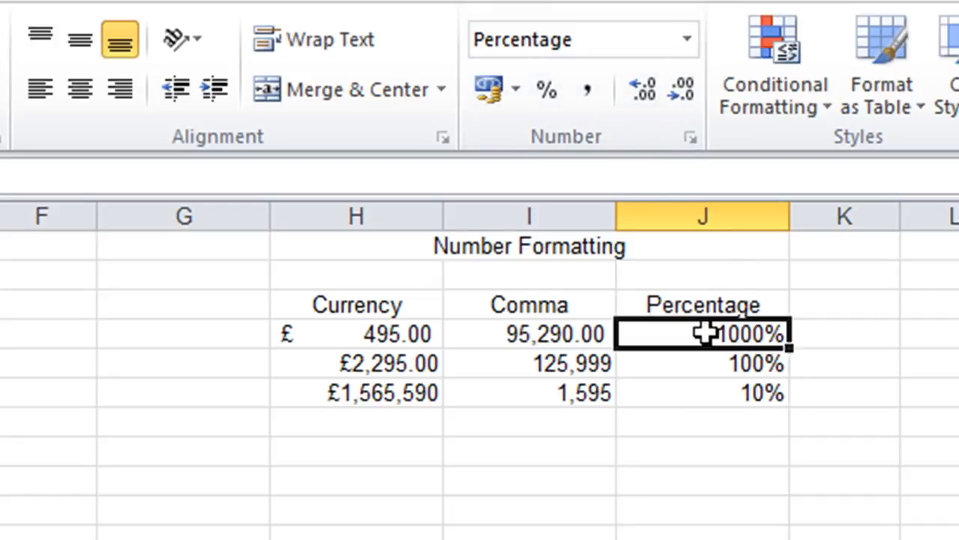
text(10)
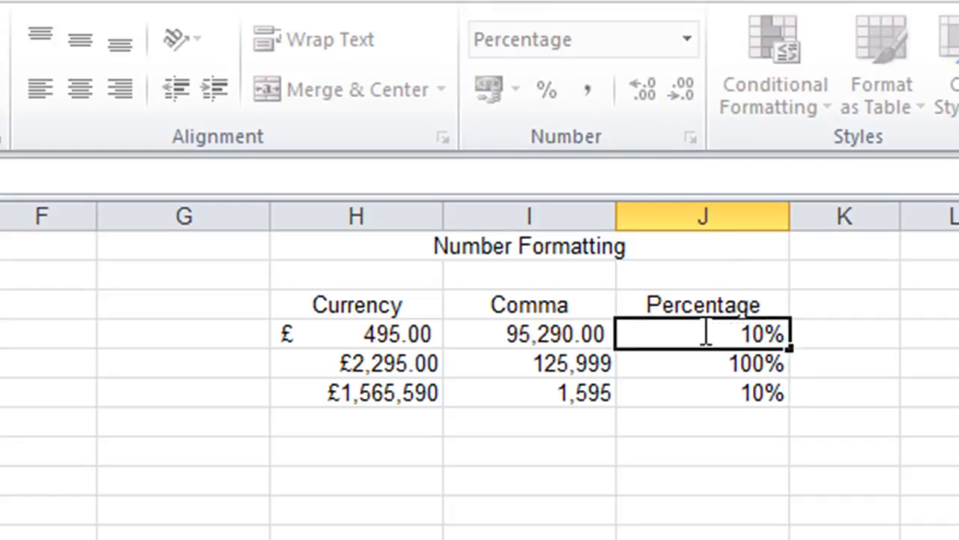
key(Return)
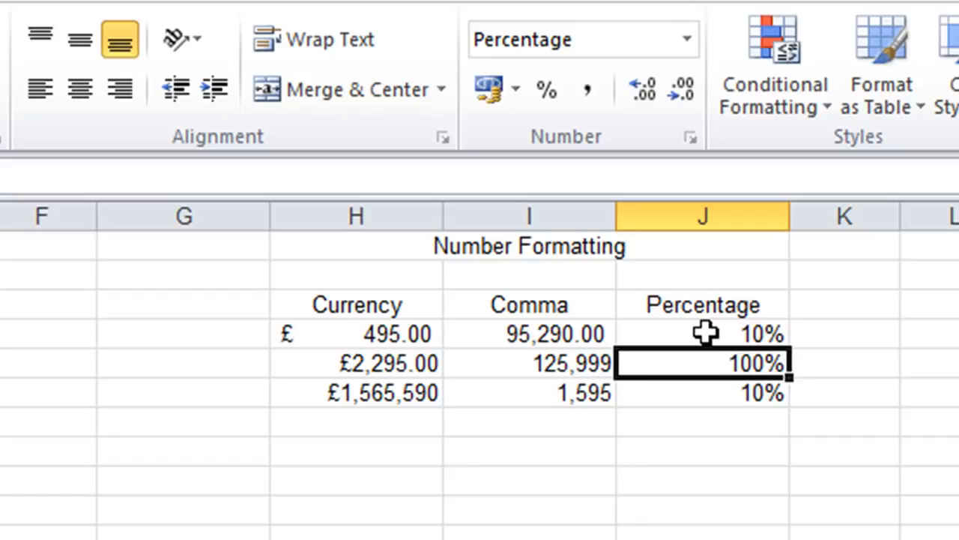
Step: Enter .25 in cell J7, directly below the existing percentages
click(771, 412)
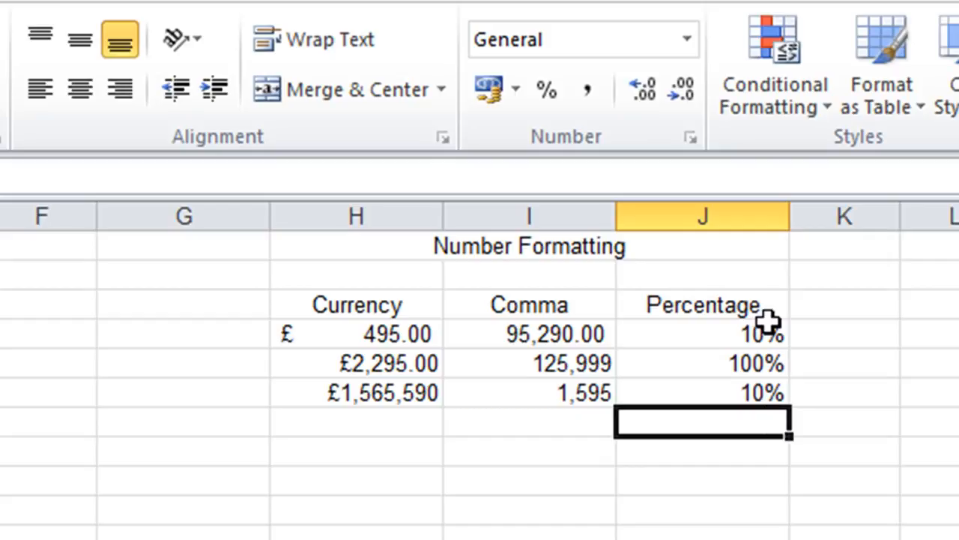
text(25)
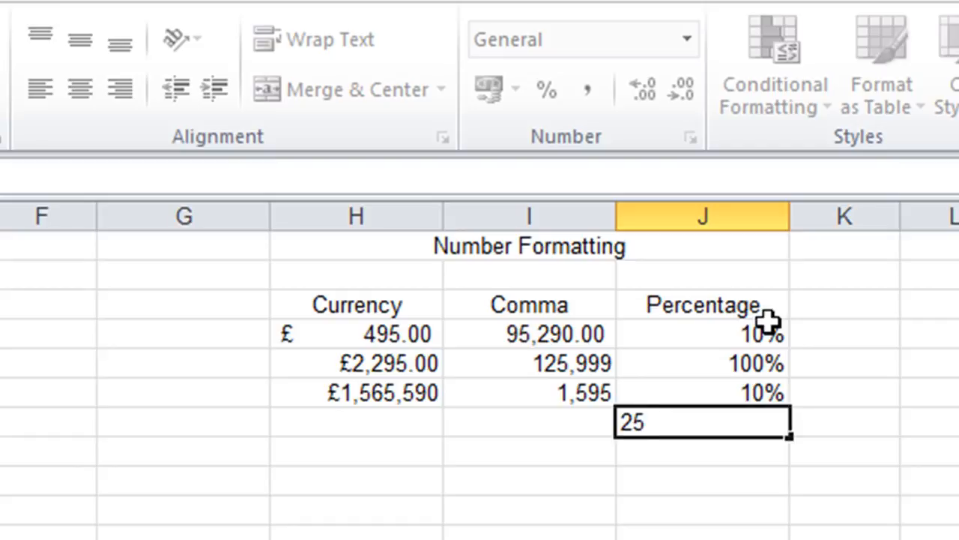
key(BackSpace)
key(BackSpace)
text(.25)
key(Return)
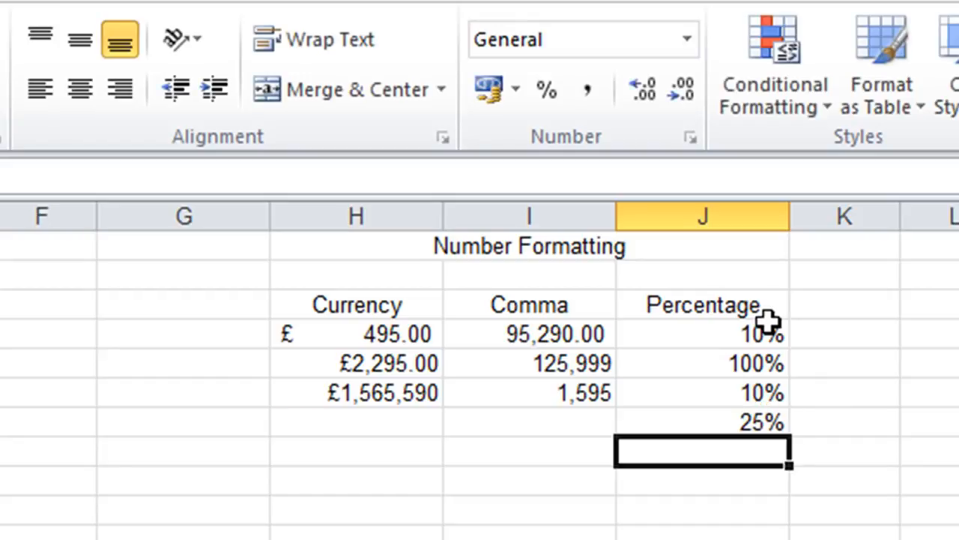
key(Up)
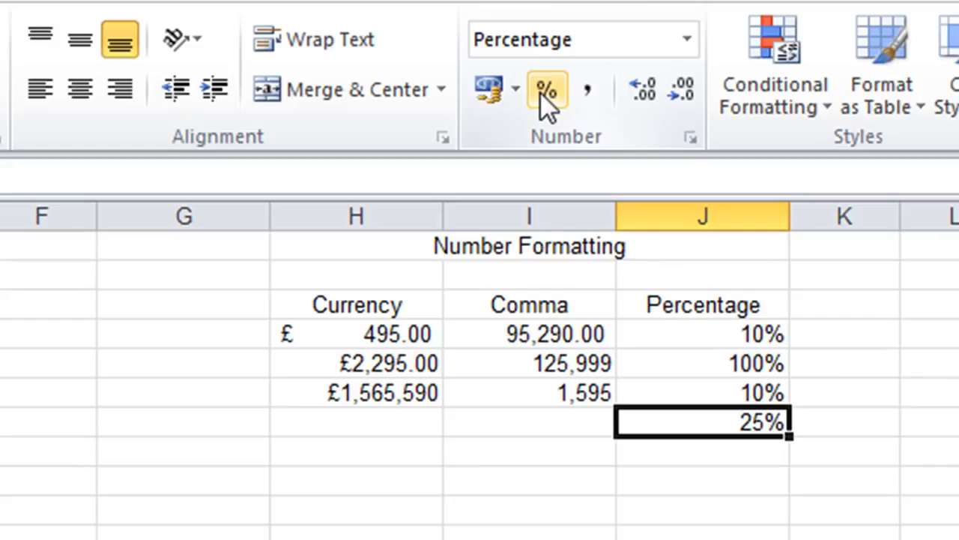
click(514, 435)
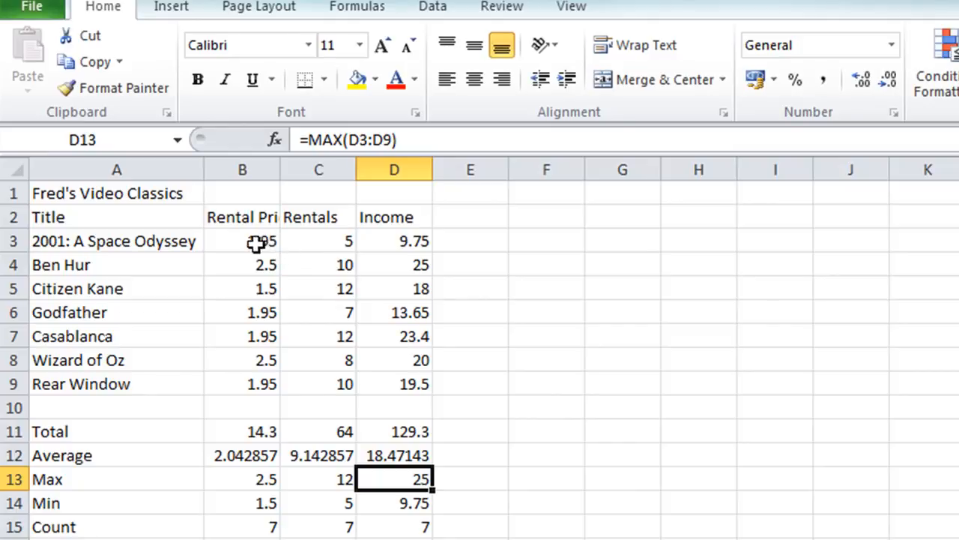
Step: In the Fred's Video Classics sheet, apply the pound Accounting format to rental prices B3:B9 and copy it to D3:D9 with Format Painter
drag(249, 242, 255, 384)
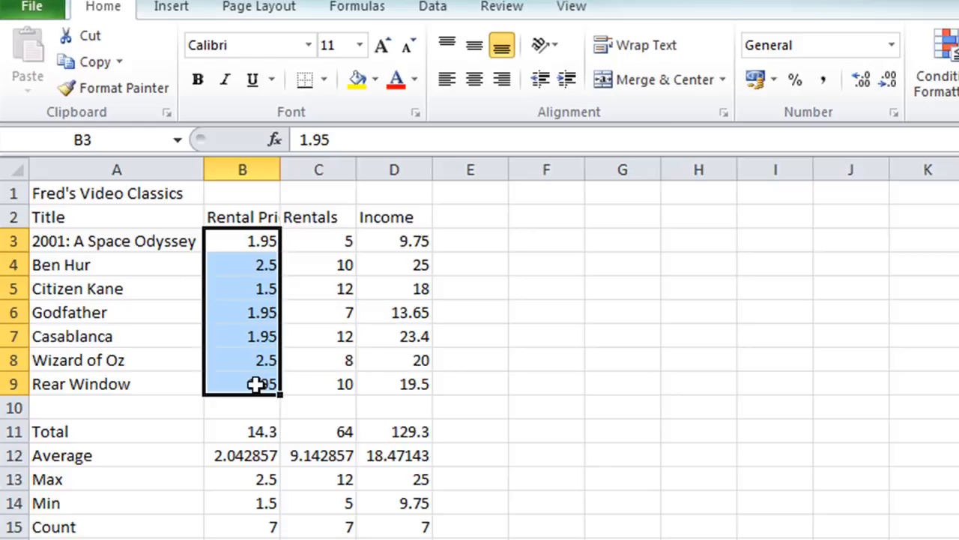
click(756, 80)
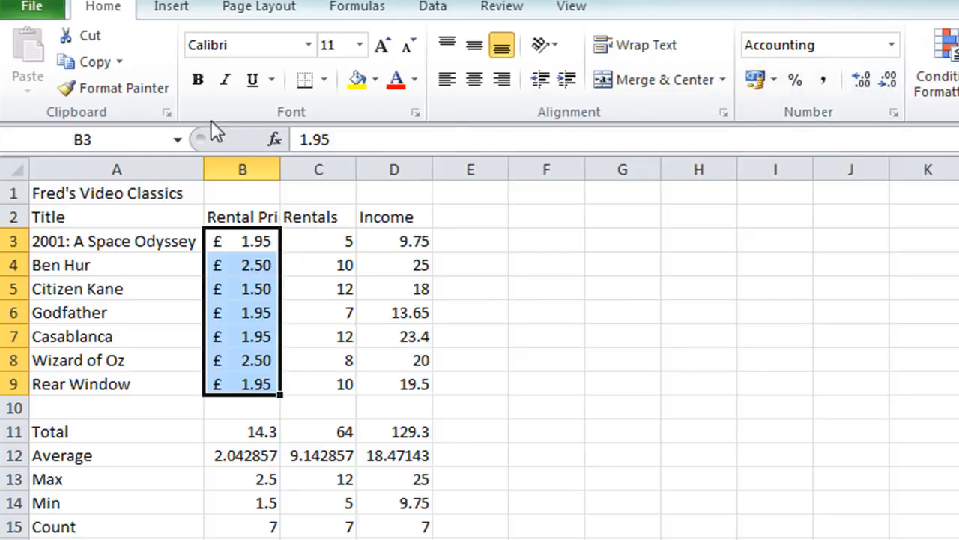
click(114, 88)
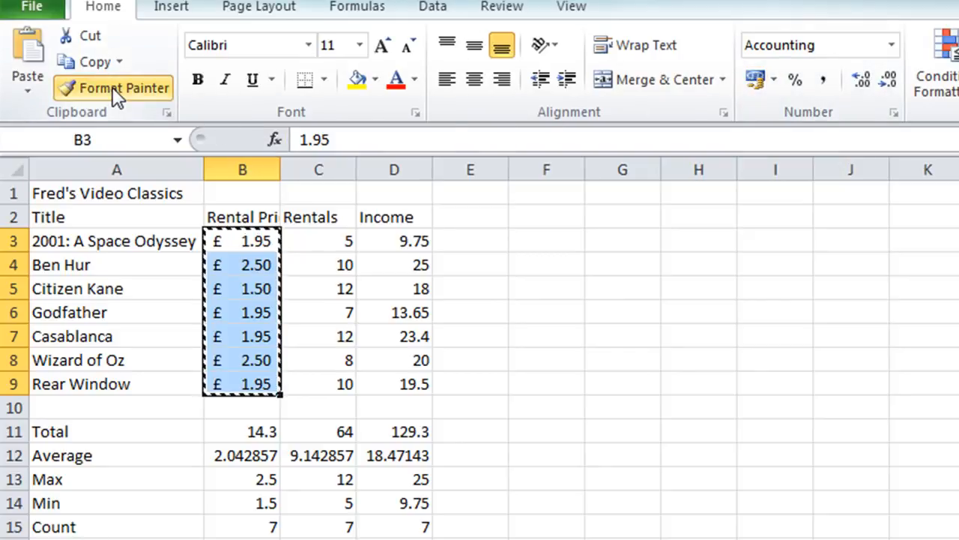
click(391, 241)
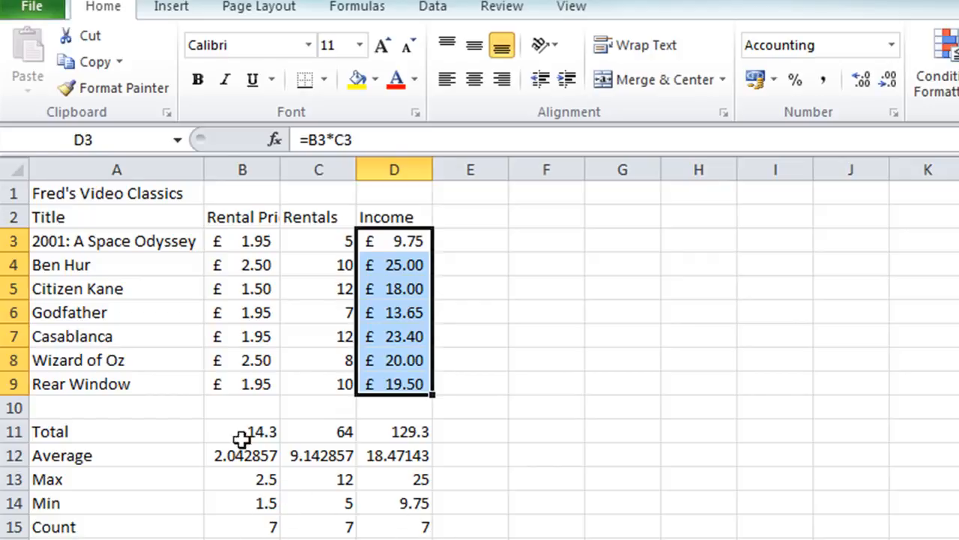
Step: Apply the pound Accounting format to the Total, Average, Max and Min cells in B11:B14 and D11:D14 together
drag(241, 440, 248, 496)
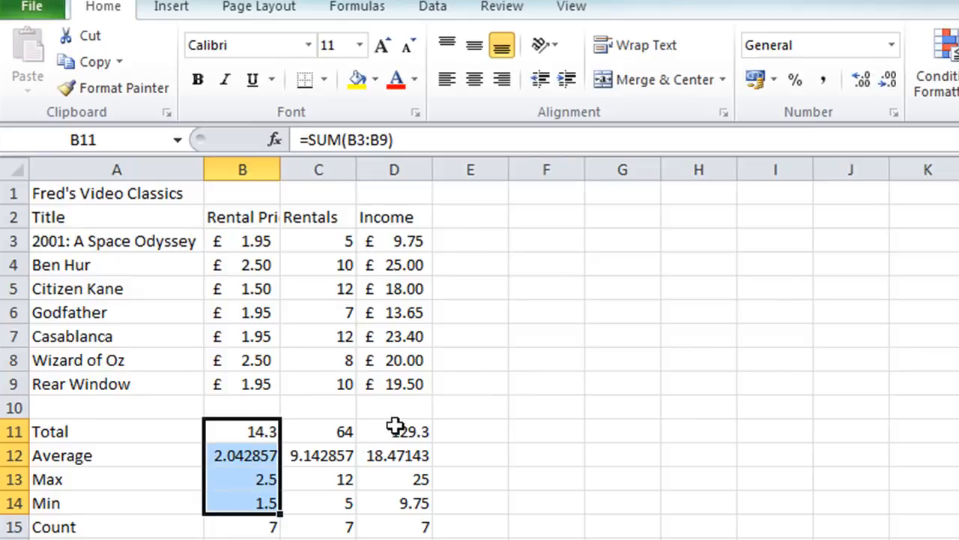
drag(395, 425, 400, 500)
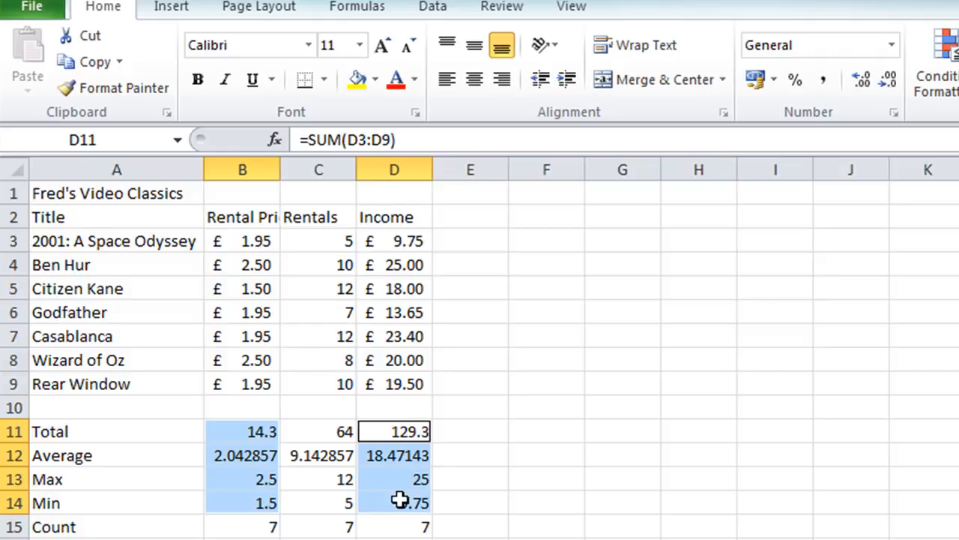
click(756, 79)
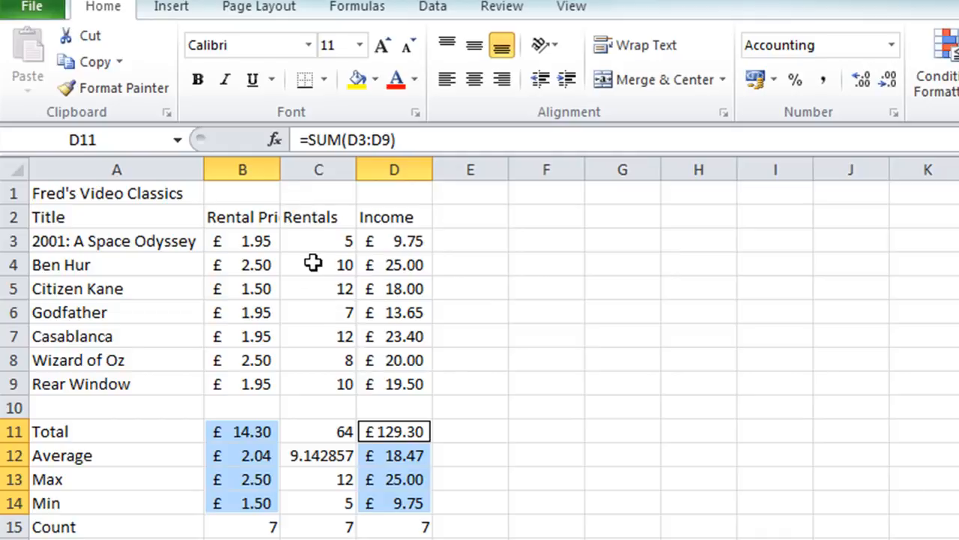
Step: Center the rental figures in C3:C9 and the Rentals summary values in C11:C15 horizontally
click(328, 239)
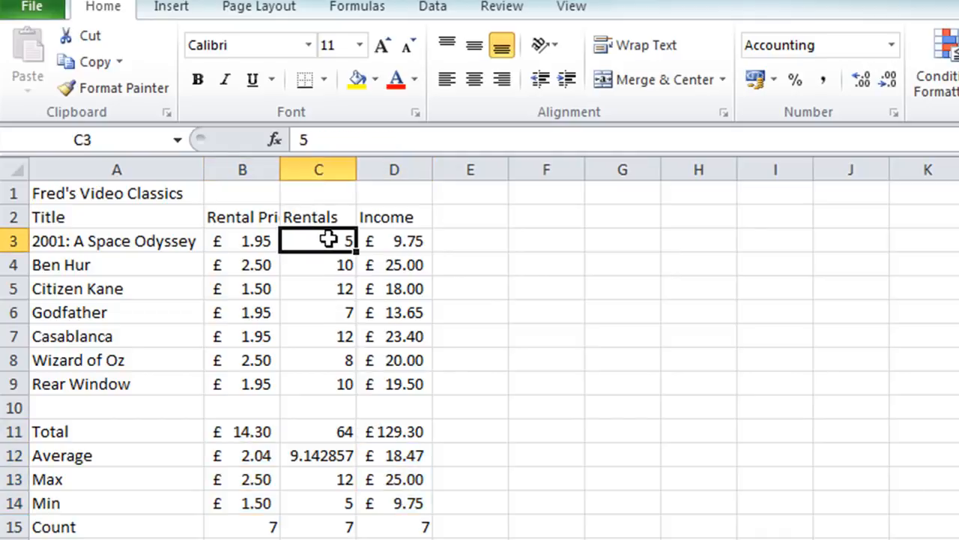
drag(328, 239, 314, 384)
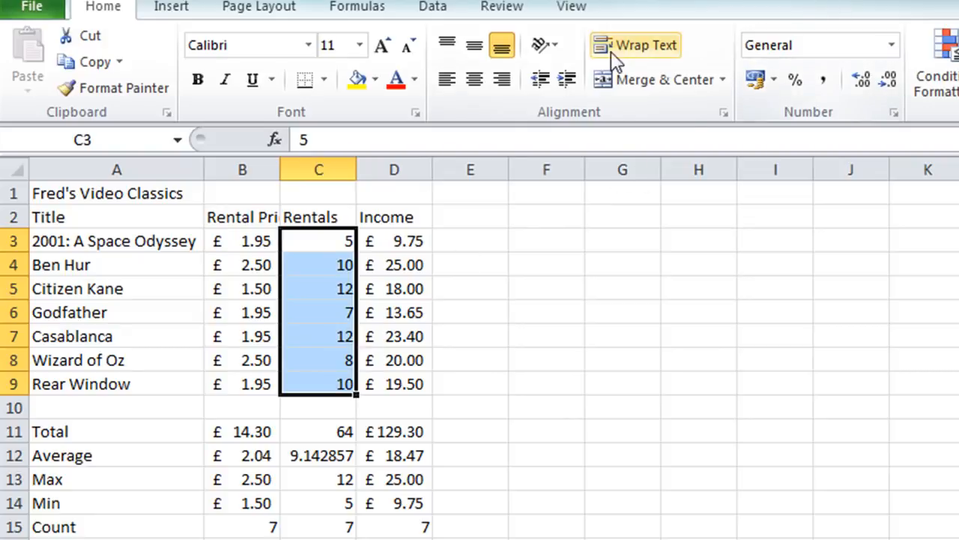
click(475, 83)
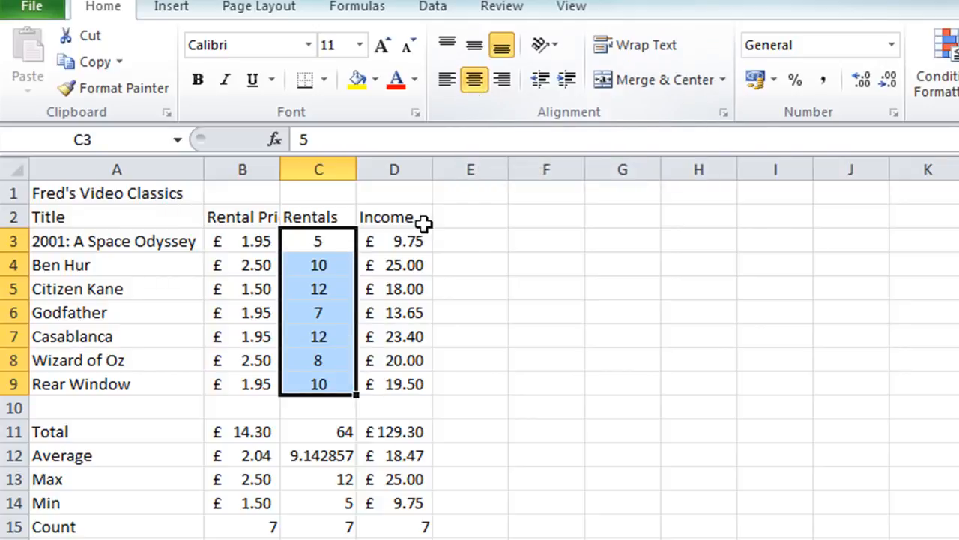
click(323, 432)
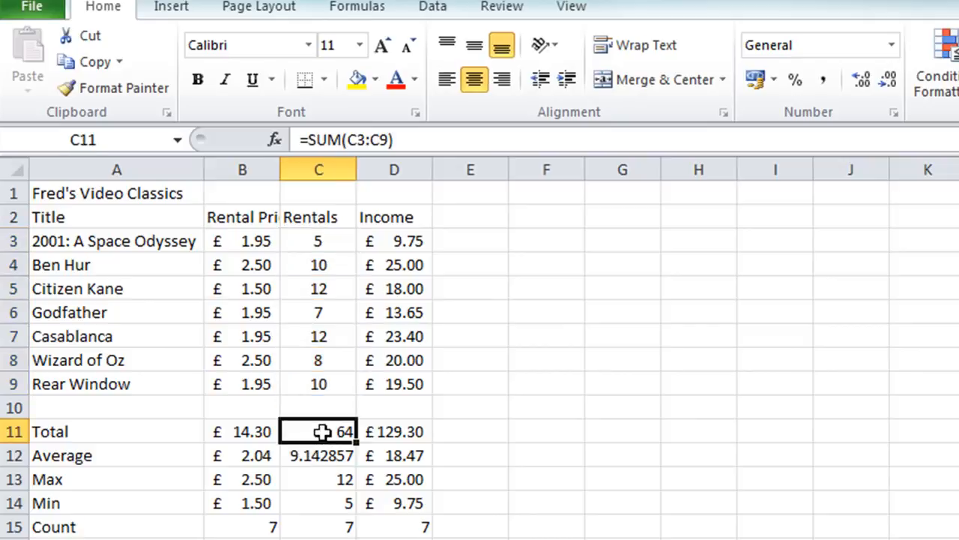
drag(323, 431, 319, 527)
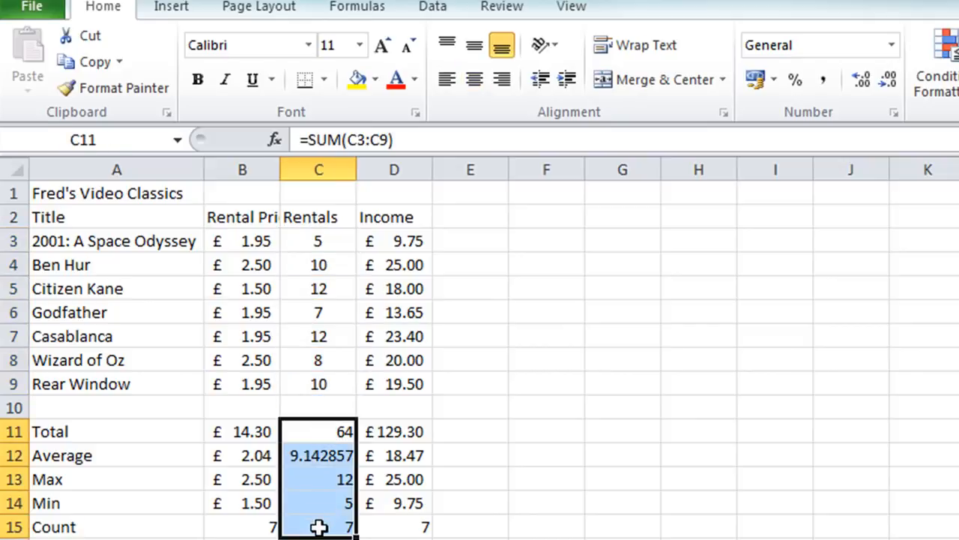
click(476, 79)
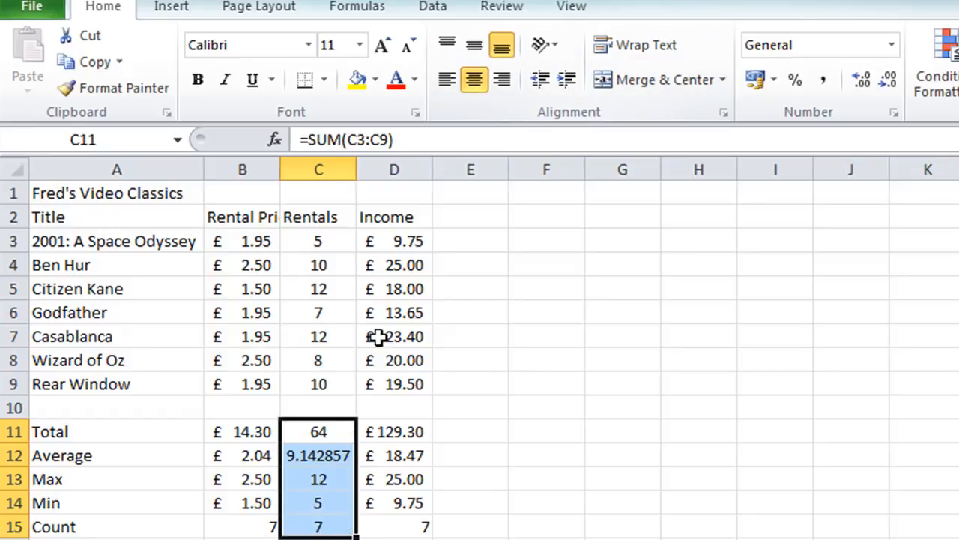
Step: Reduce the average number of rentals in cell C12 to two decimal places
click(316, 457)
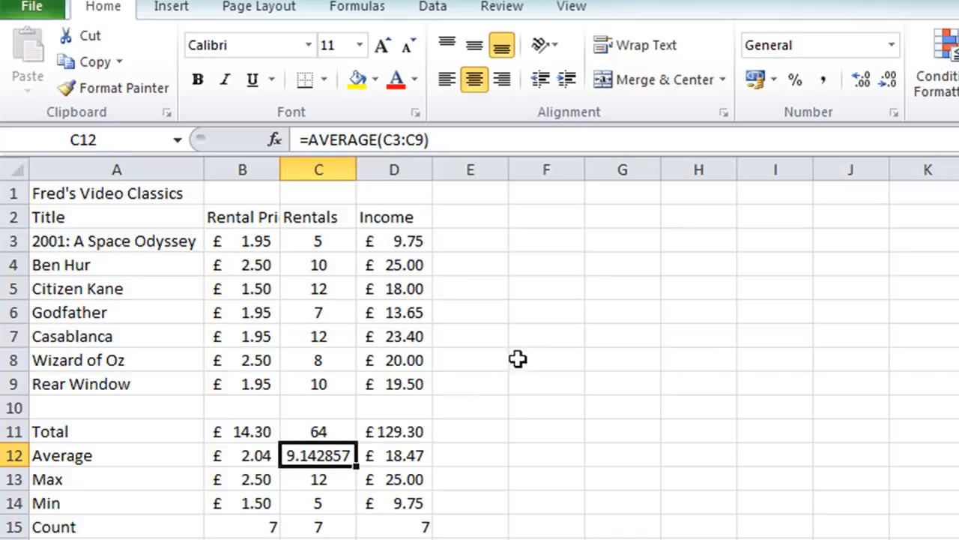
click(889, 77)
click(890, 78)
click(890, 78)
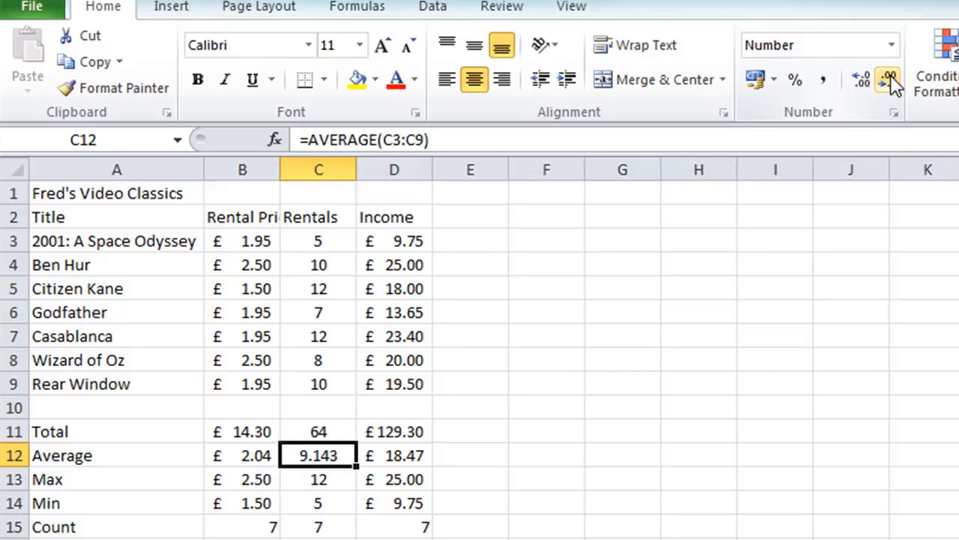
click(891, 78)
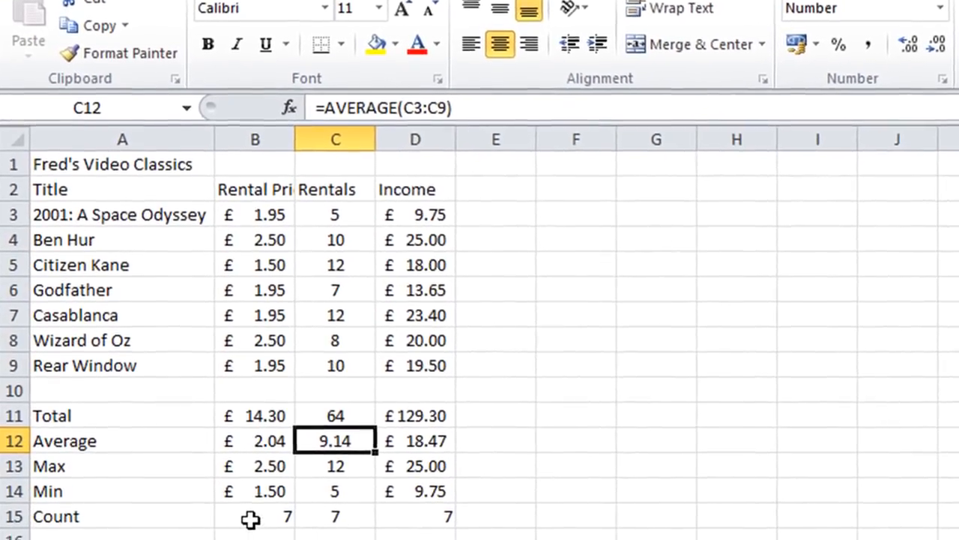
Step: Copy the formatting of the count in C15 to B15 and D15 with Format Painter, and save the workbook
click(345, 517)
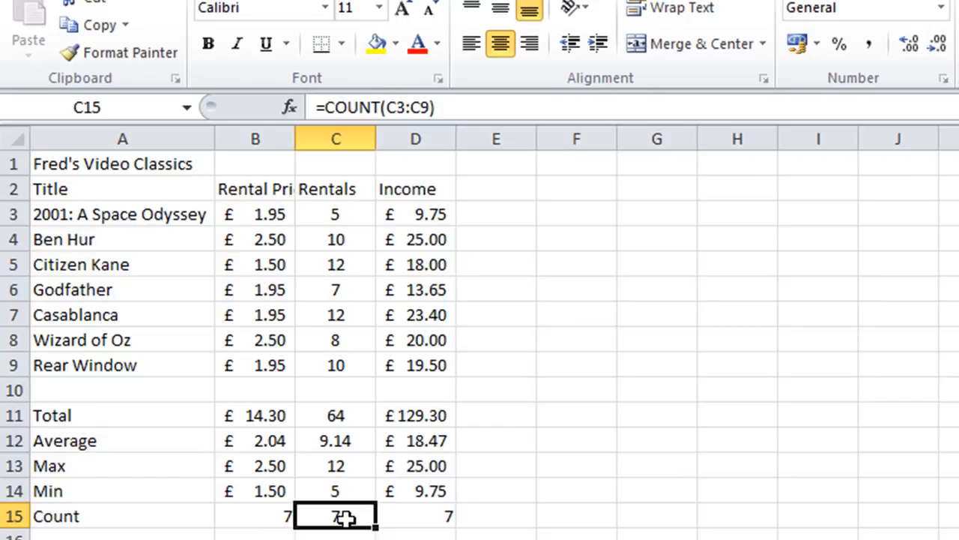
click(119, 42)
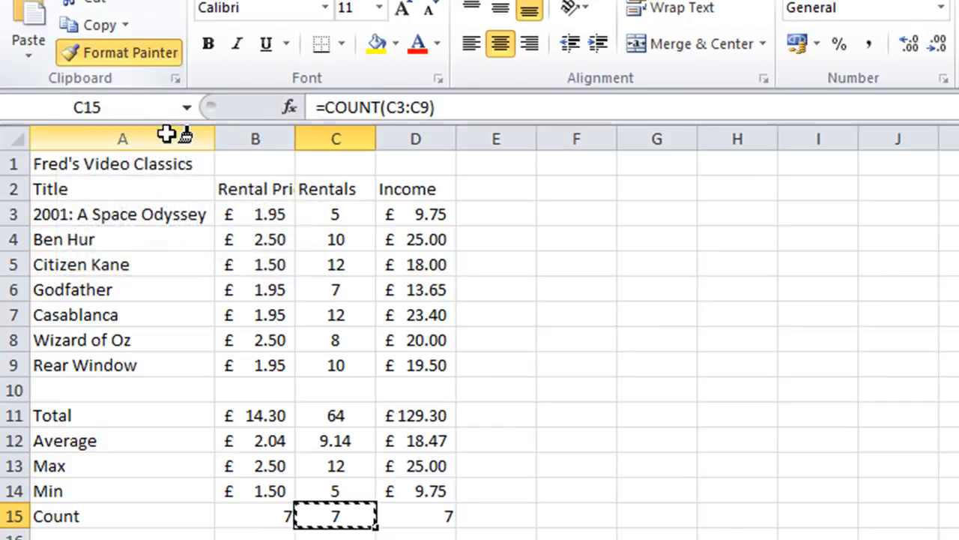
click(258, 521)
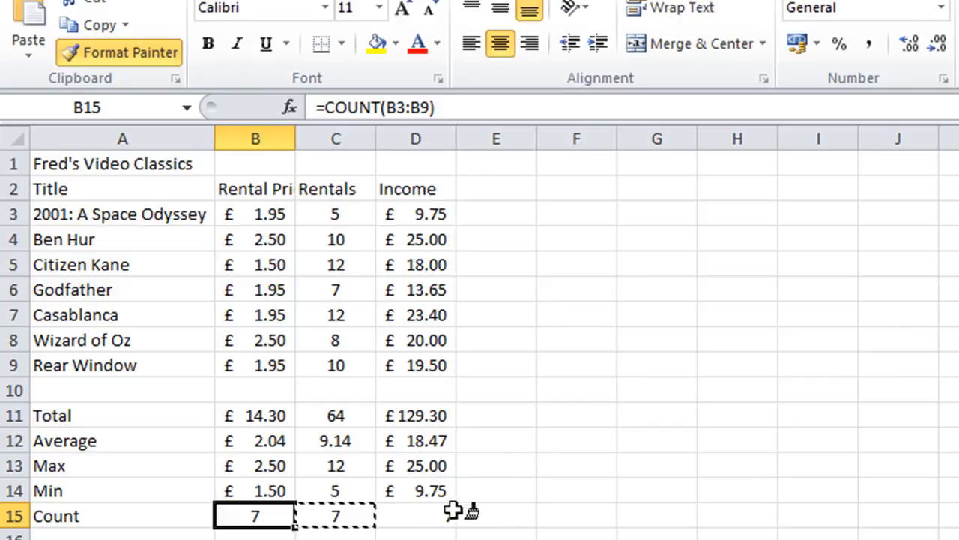
click(425, 516)
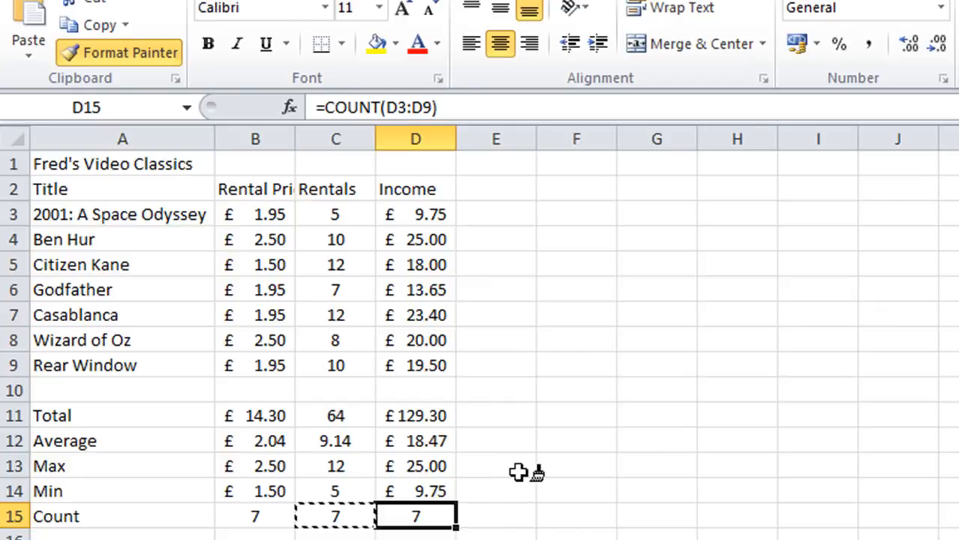
key(Escape)
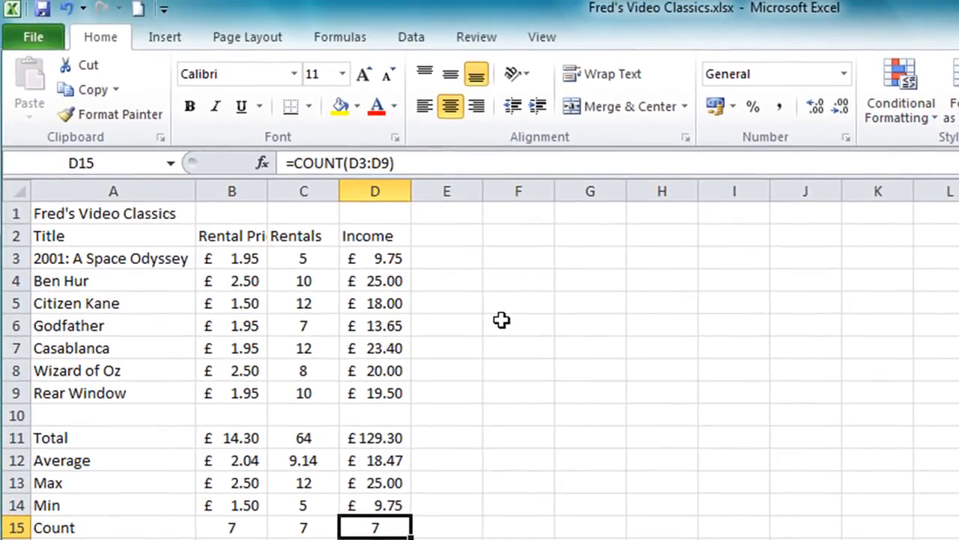
click(43, 11)
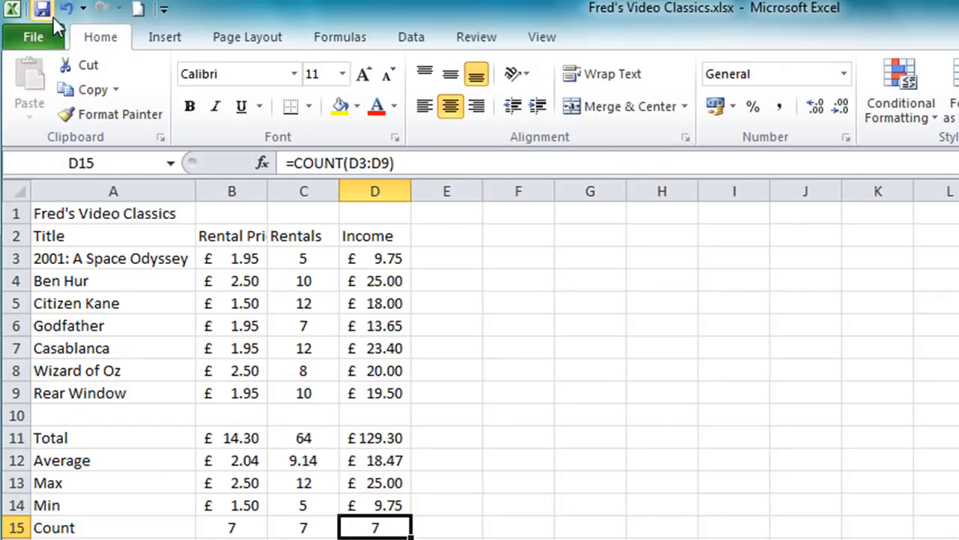